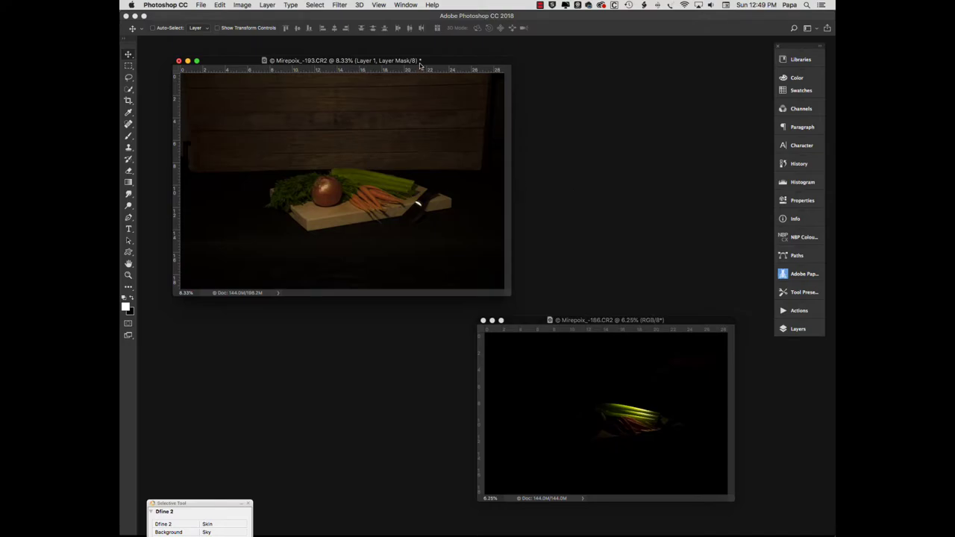
Nudge the Mirepoix_-193 composite window and bring the Mirepoix_-186 celery shot to the front.
mouse_move(423, 63)
left_mouse_down()
mouse_move(437, 77)
mouse_move(426, 67)
left_mouse_up()
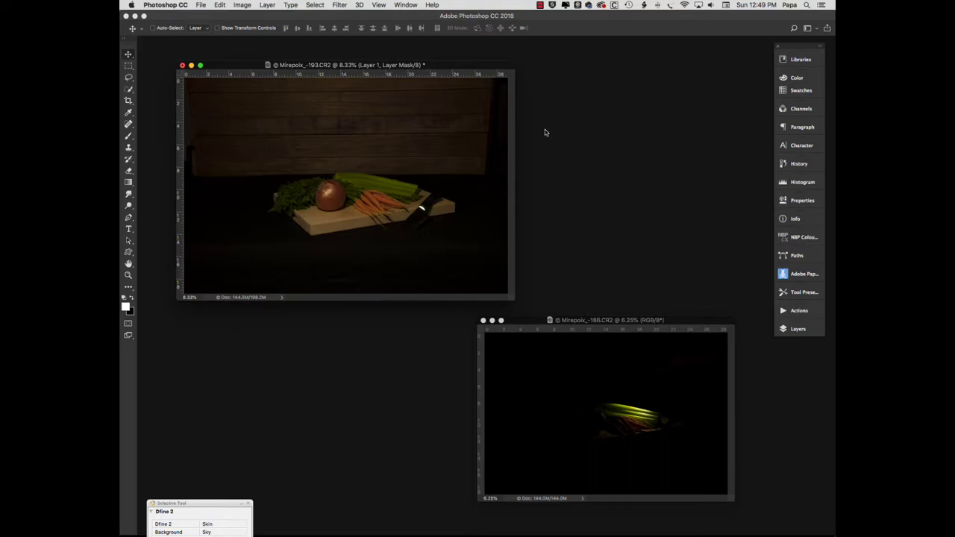
mouse_move(579, 324)
left_mouse_down()
mouse_move(575, 311)
mouse_move(572, 326)
left_mouse_up()
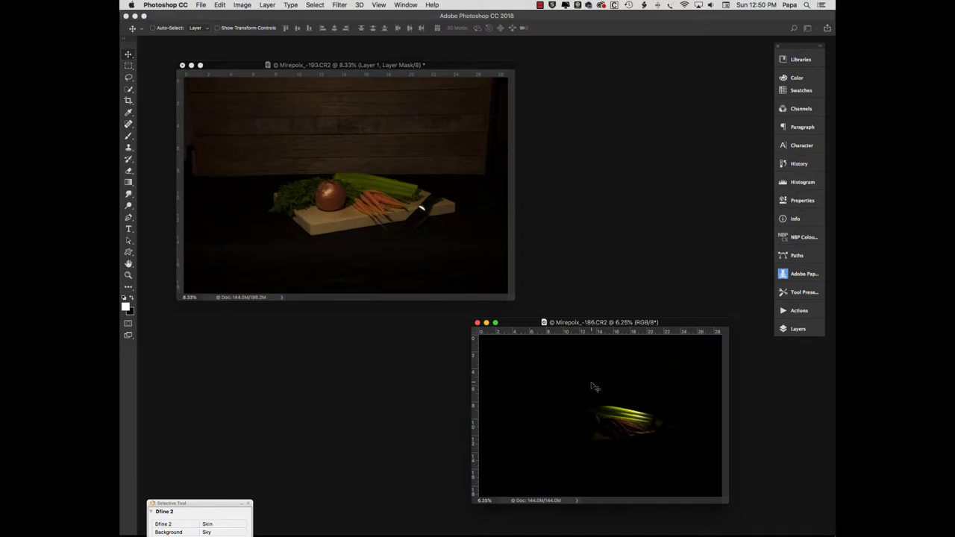
Lasso the lit celery in the -186 shot and drag it into the -193 composite as Layer 2.
key("l")
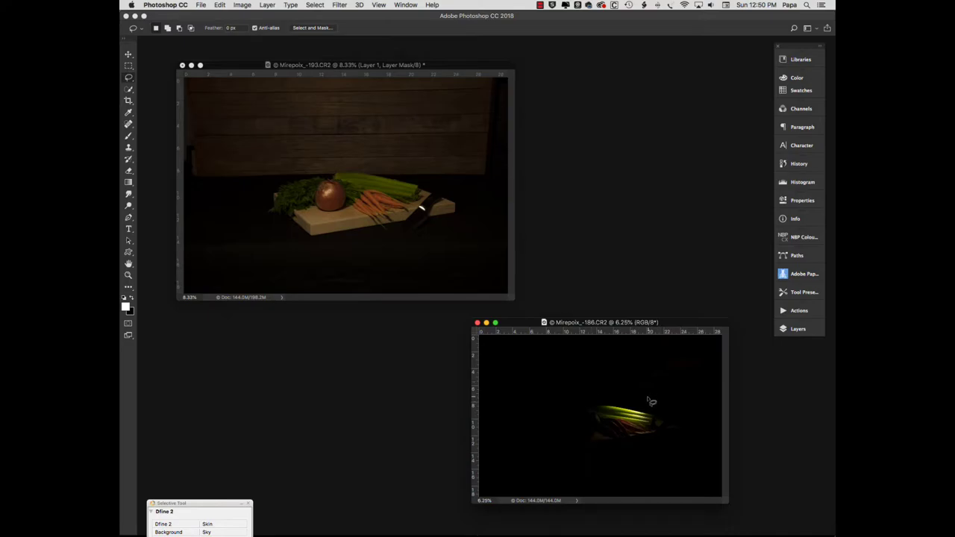
mouse_move(651, 401)
left_mouse_down()
mouse_move(591, 386)
mouse_move(571, 432)
mouse_move(623, 465)
mouse_move(684, 434)
mouse_move(650, 399)
left_mouse_up()
key("v")
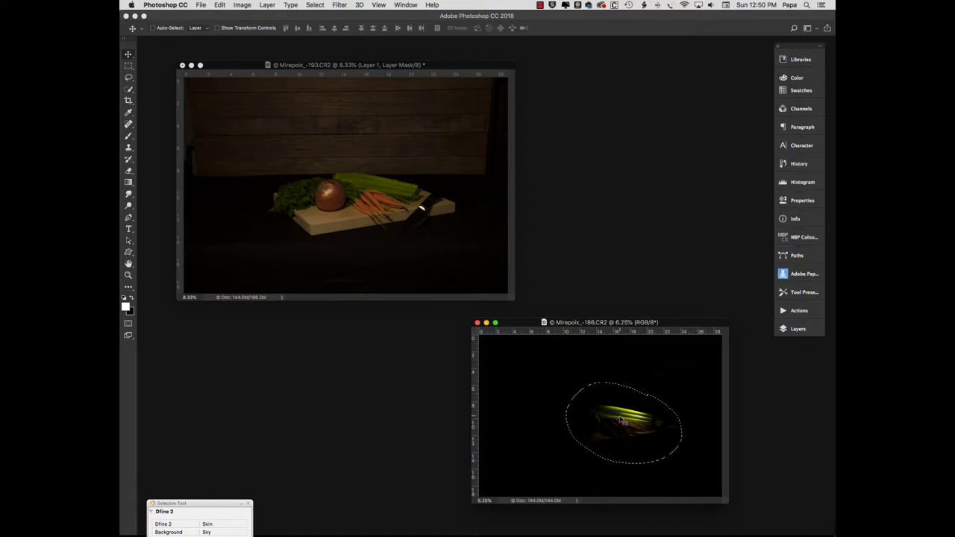
left_click_drag(623, 422, 398, 184)
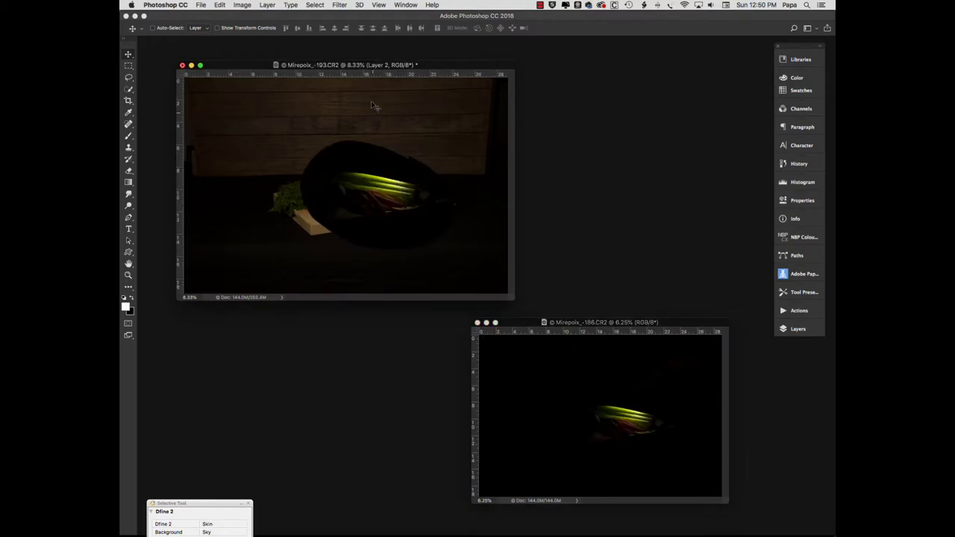
In full-screen view, merge Layer 1 down into the Background.
key("f")
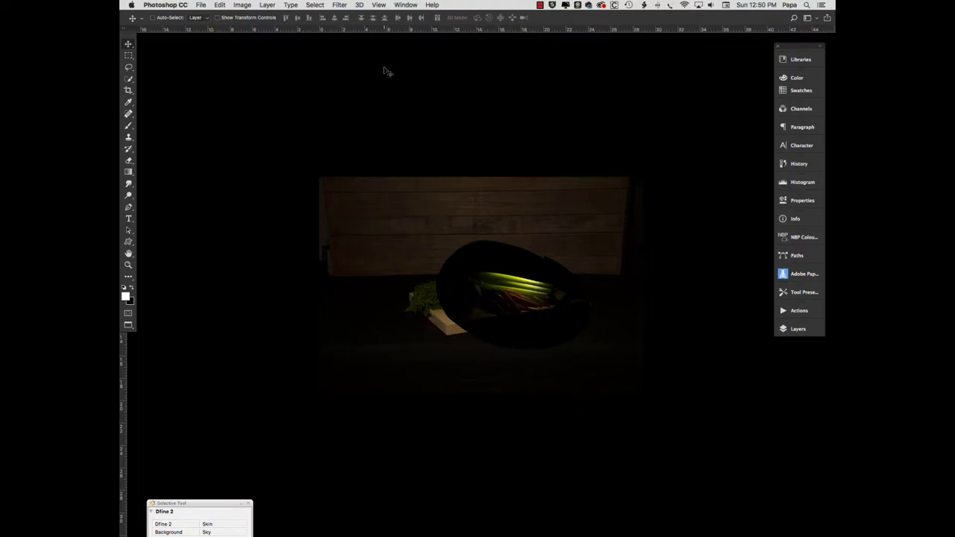
left_click(805, 331)
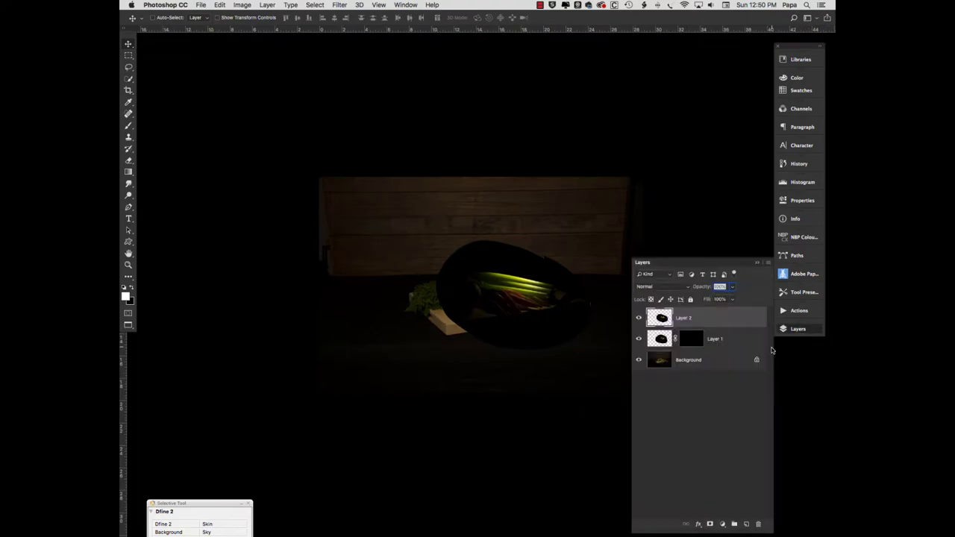
left_click(732, 346)
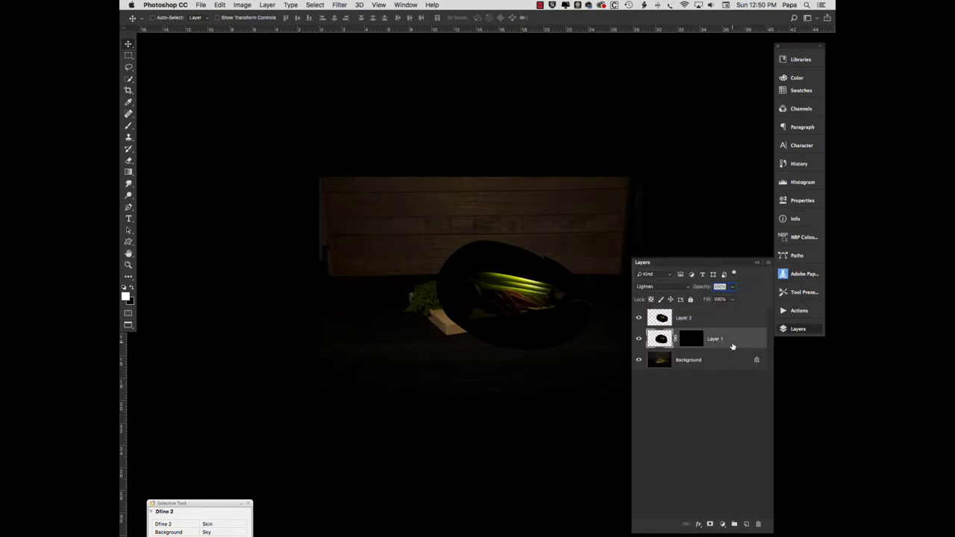
key("super+e")
Set Layer 2 to Lighten blending mode and add a layer mask to it.
left_click(702, 322)
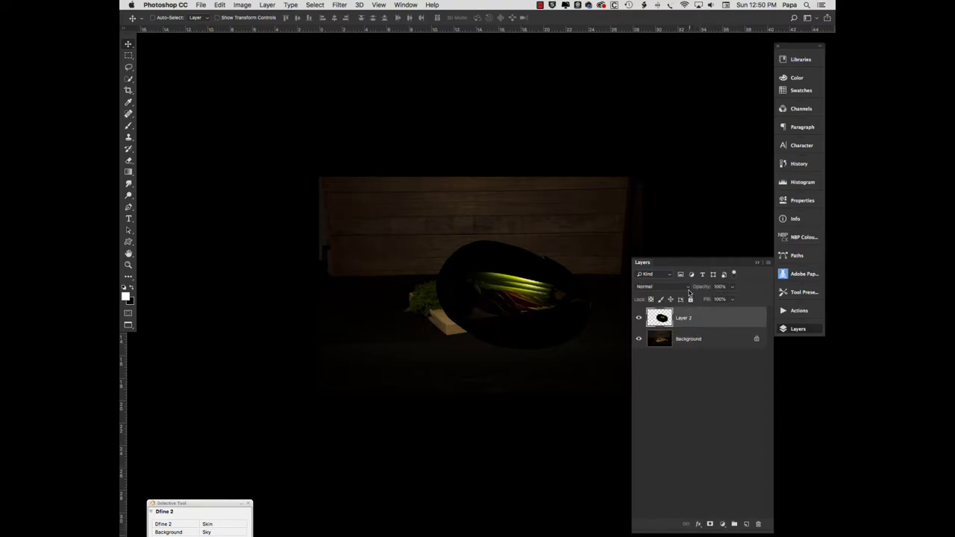
left_click(687, 287)
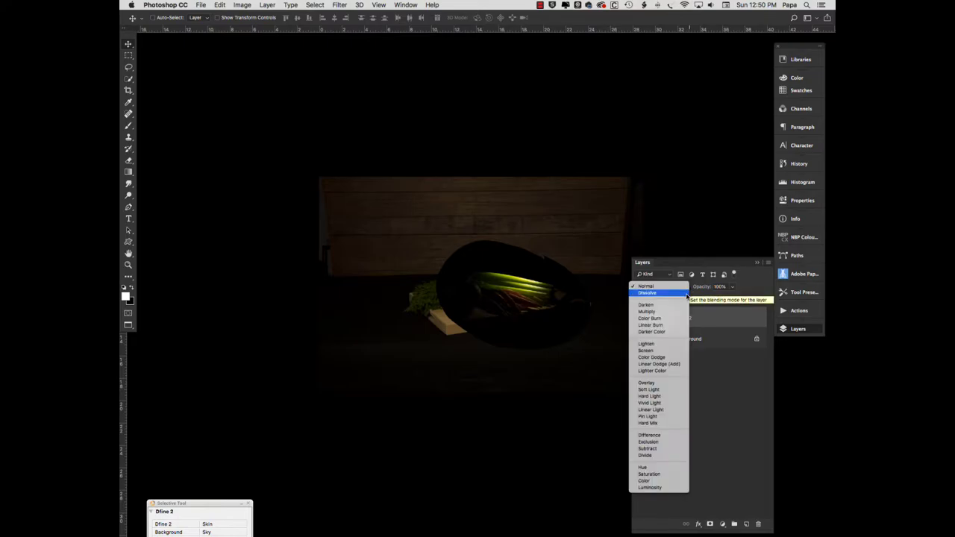
left_click(658, 344)
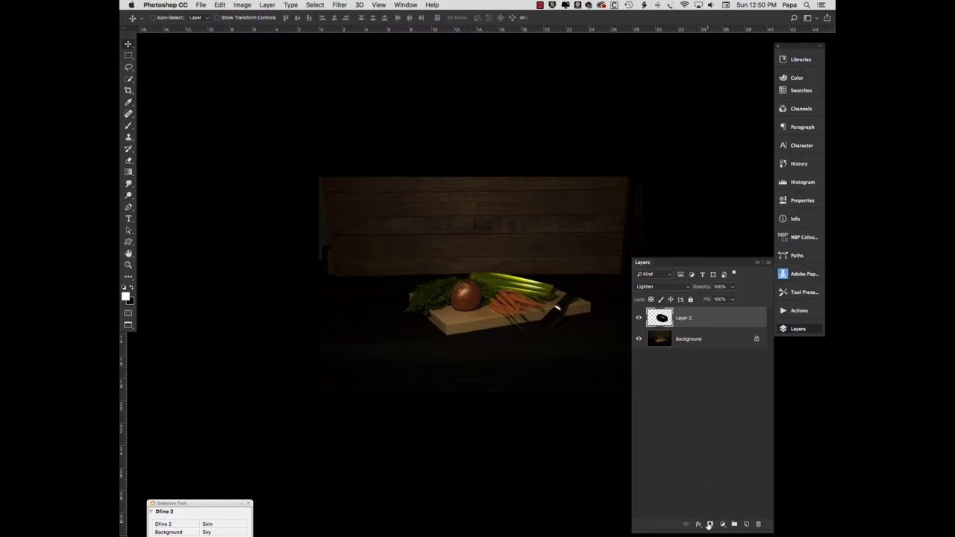
left_click(710, 524)
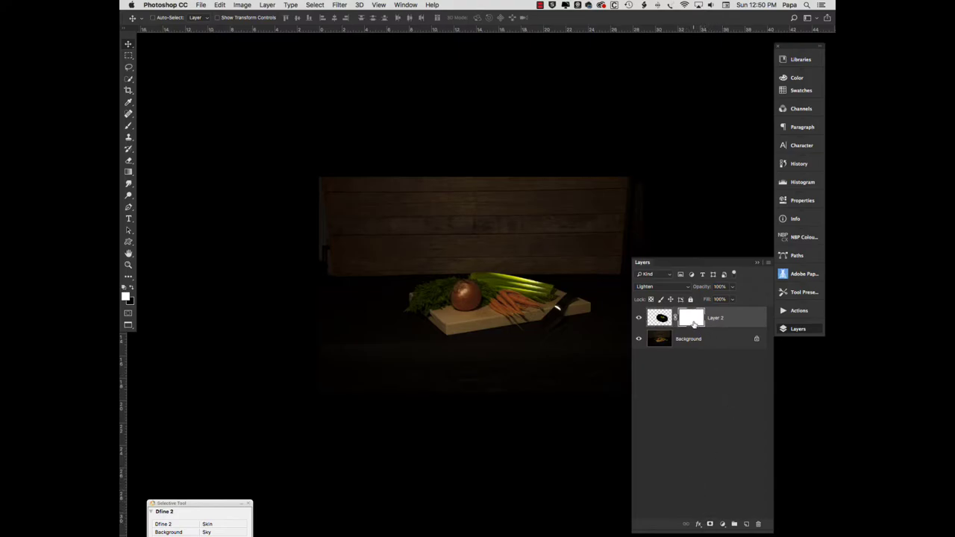
Invert Layer 2's mask to hide the celery light, and zoom in on the cutting board.
key("super+i")
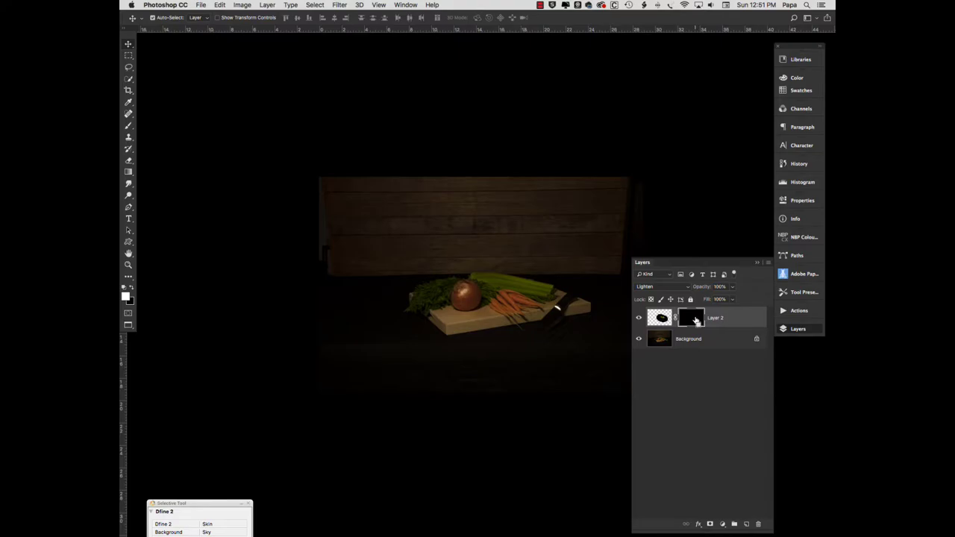
key("super+equal")
key("super+equal")
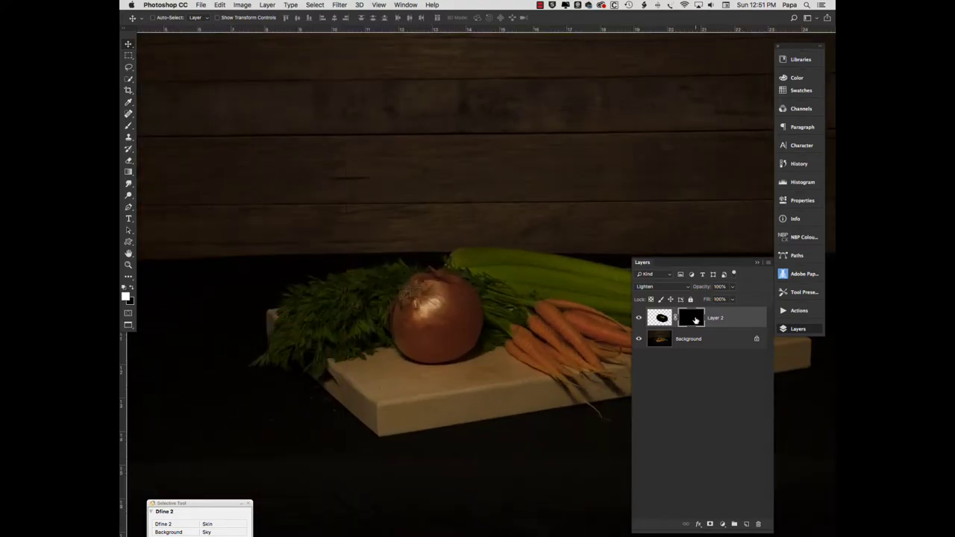
scroll(526, 338, "right", 3)
scroll(527, 338, "down", 1)
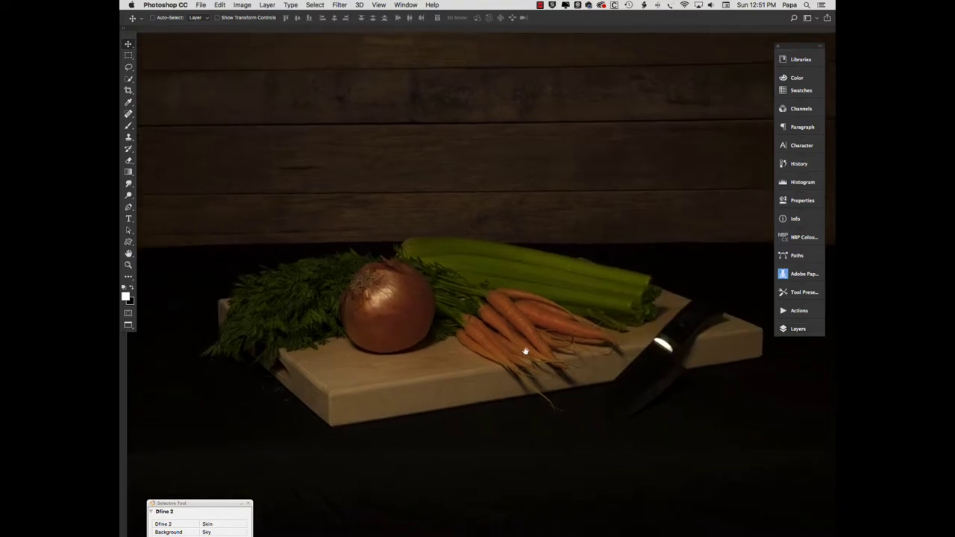
With a smaller brush at opacity 10, paint light back onto the upper and lower celery stalks.
key("b")
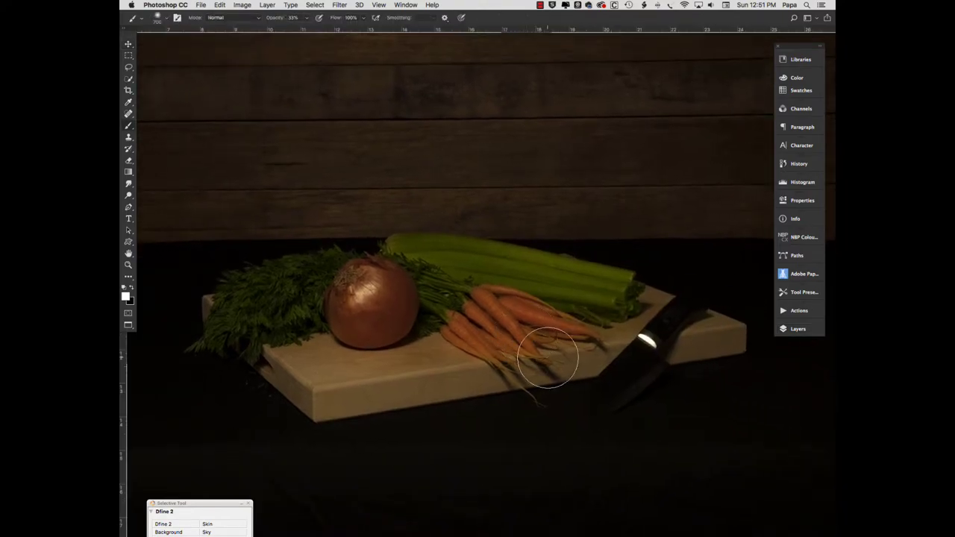
key("bracketleft")
key("bracketleft")
key("bracketleft")
key("bracketleft")
key("bracketleft")
key("Return")
type("100")
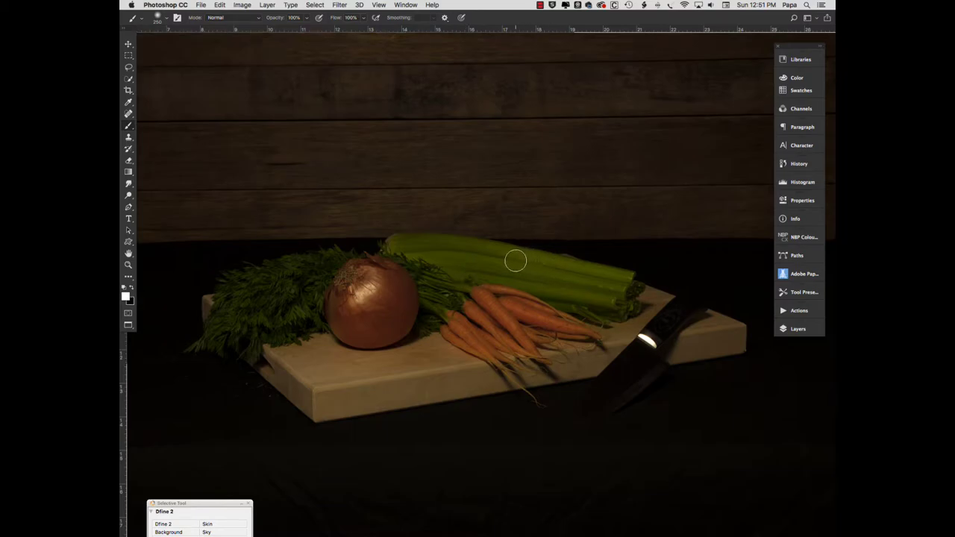
mouse_move(511, 261)
left_mouse_down()
mouse_move(579, 270)
mouse_move(485, 246)
mouse_move(589, 277)
mouse_move(455, 240)
mouse_move(564, 274)
mouse_move(522, 285)
mouse_move(597, 278)
mouse_move(530, 287)
mouse_move(586, 284)
left_mouse_up()
mouse_move(506, 284)
left_mouse_down()
mouse_move(567, 287)
mouse_move(500, 281)
mouse_move(480, 258)
left_mouse_up()
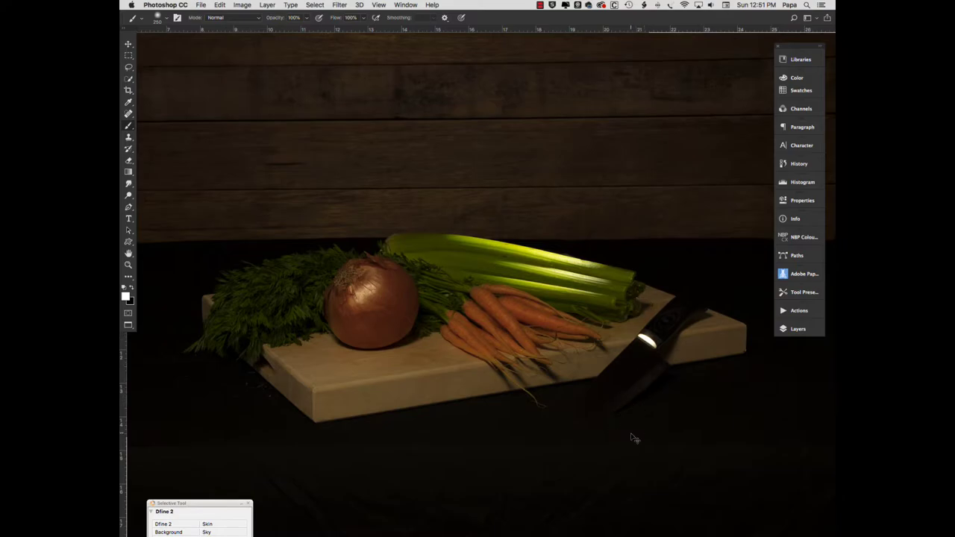
key("super+minus")
key("super+minus")
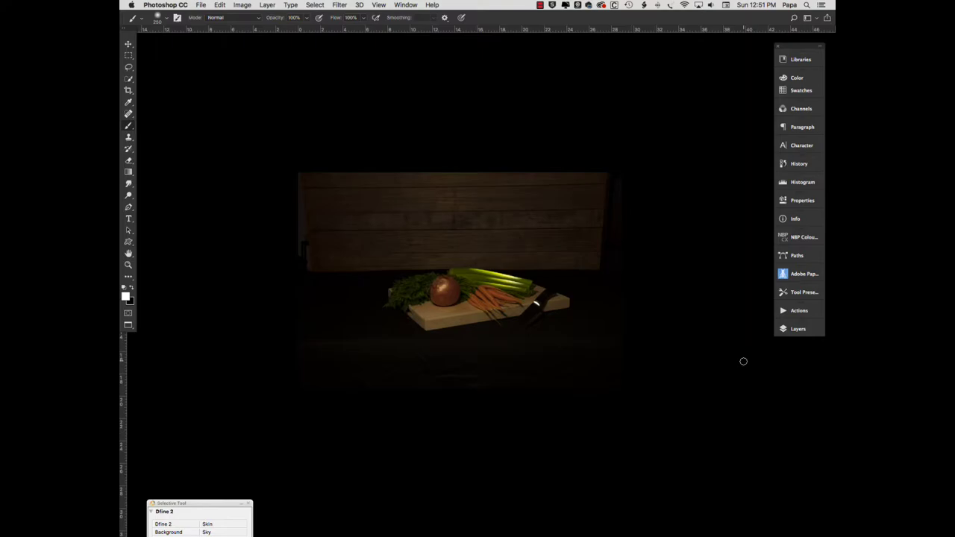
Toggle Layer 2 off and on to compare the celery with and without its added light.
left_click(784, 333)
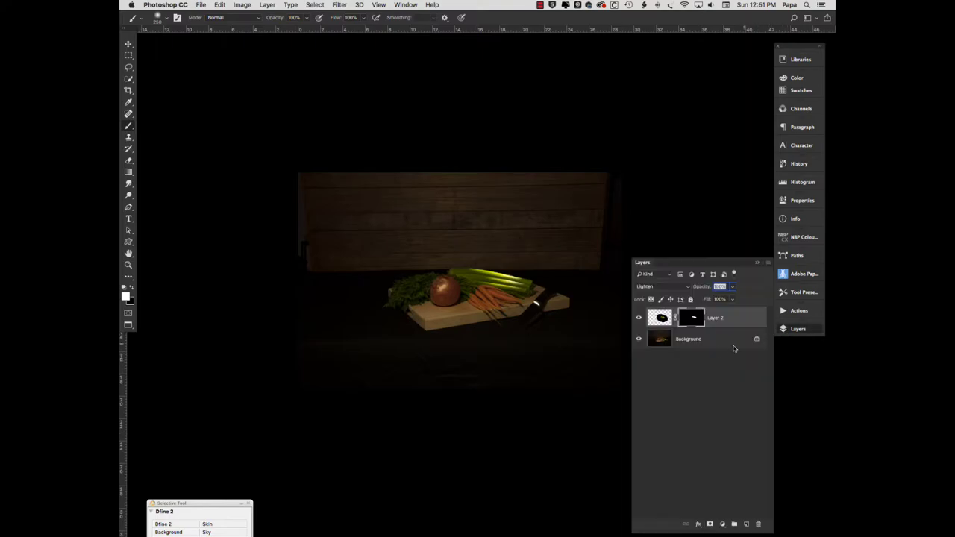
left_click(639, 319)
left_click(639, 319)
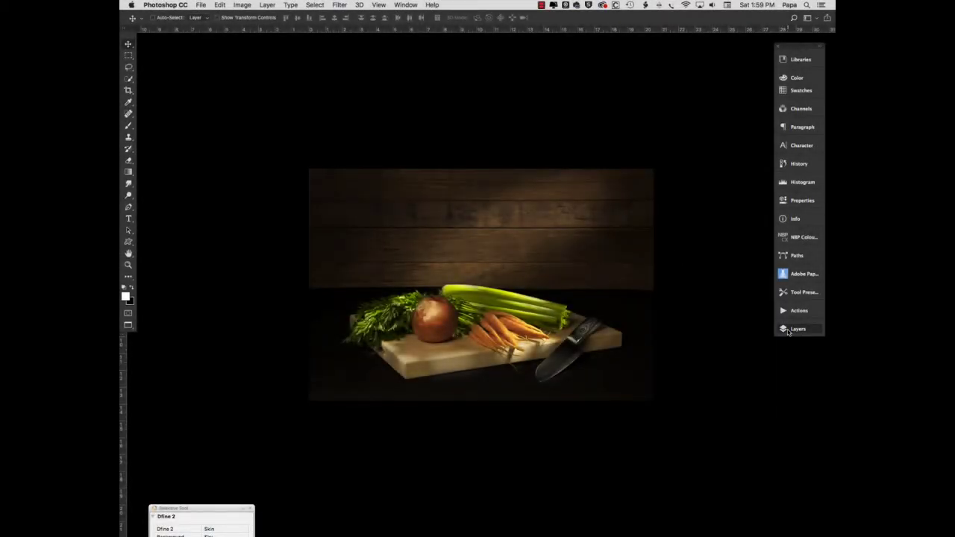
Hide all layers of the finished composite and make only the Background layer visible.
left_click(788, 329)
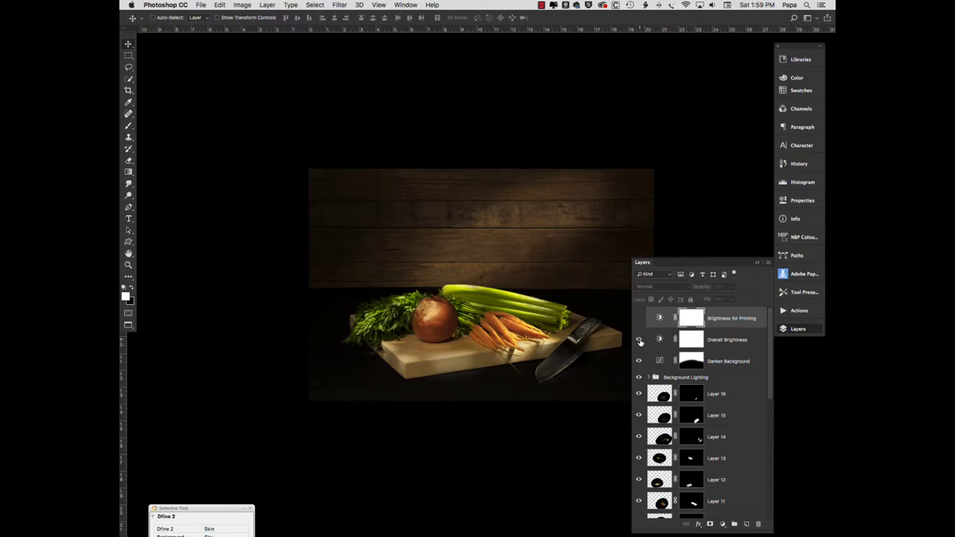
left_click(638, 341, "alt")
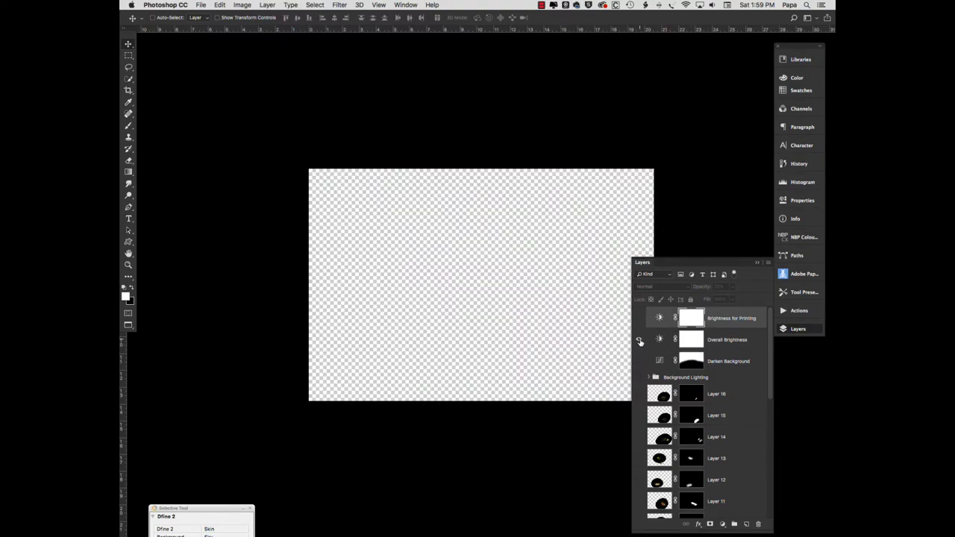
left_click_drag(771, 348, 771, 480)
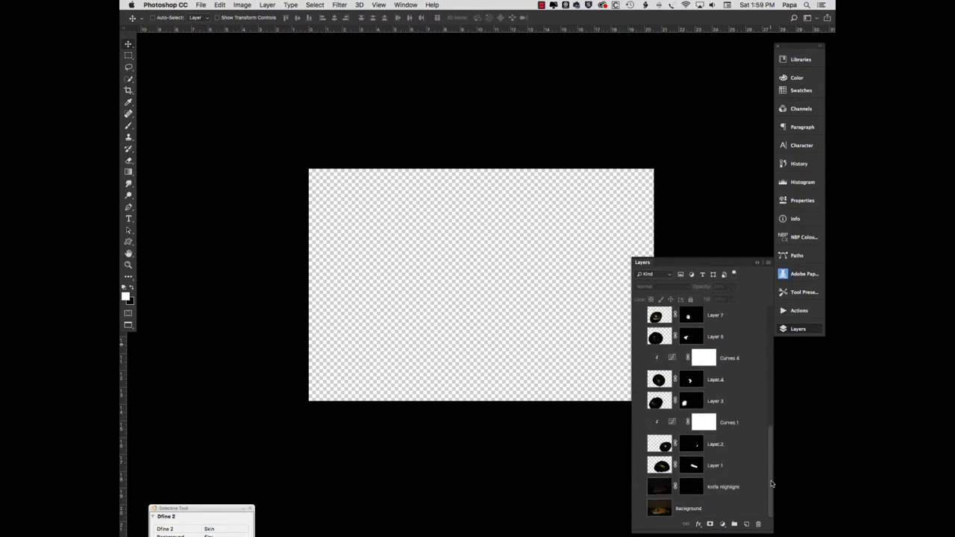
left_click(696, 511)
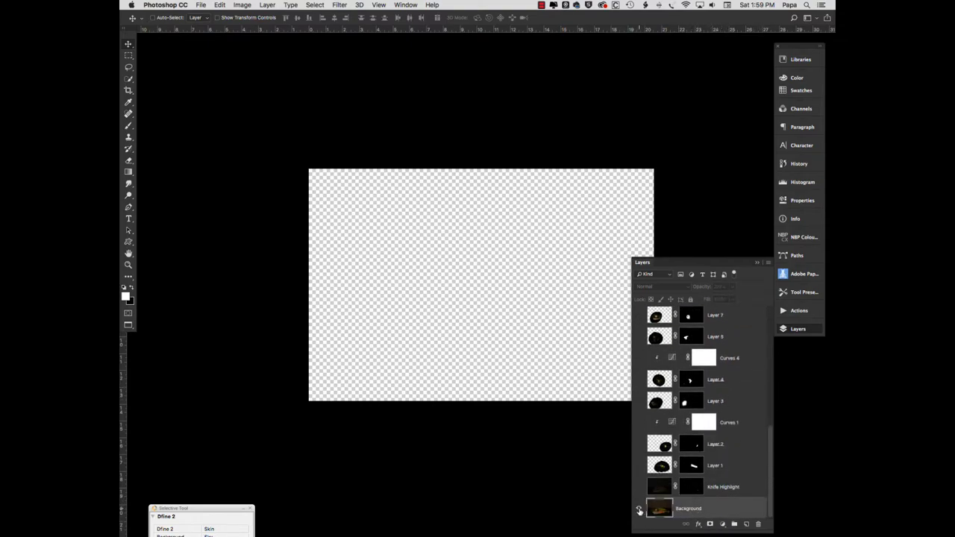
left_click(639, 510)
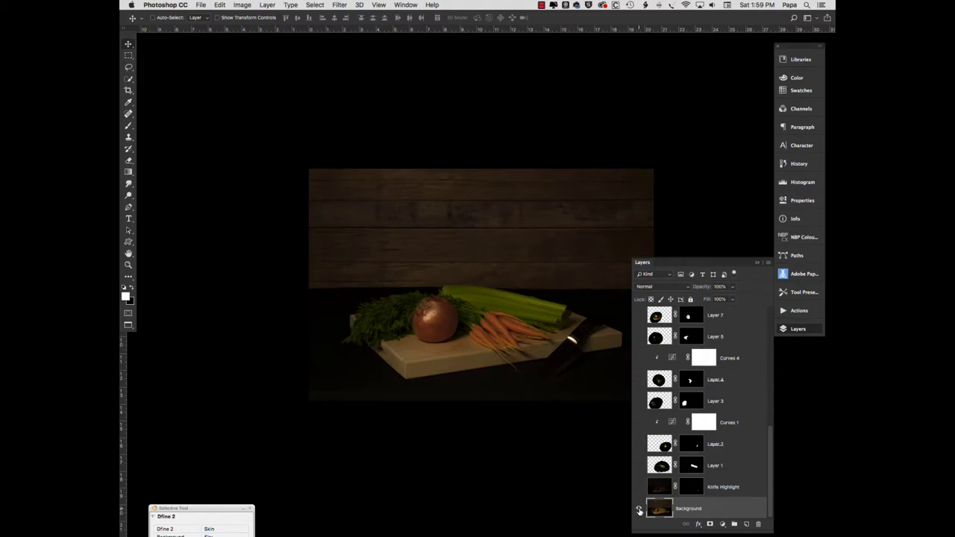
Turn on the Knife Highlight layer and toggle it to compare its effect.
left_click(722, 488)
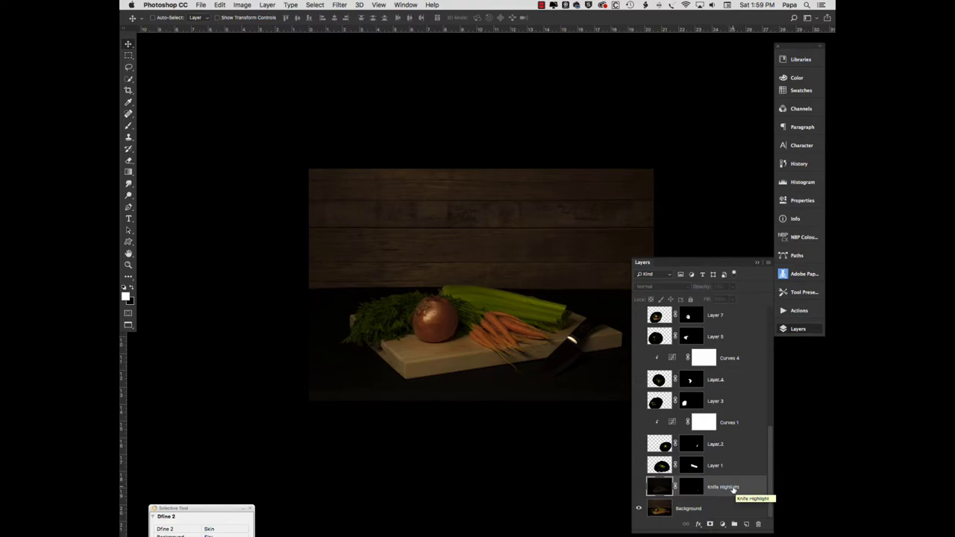
left_click(639, 487)
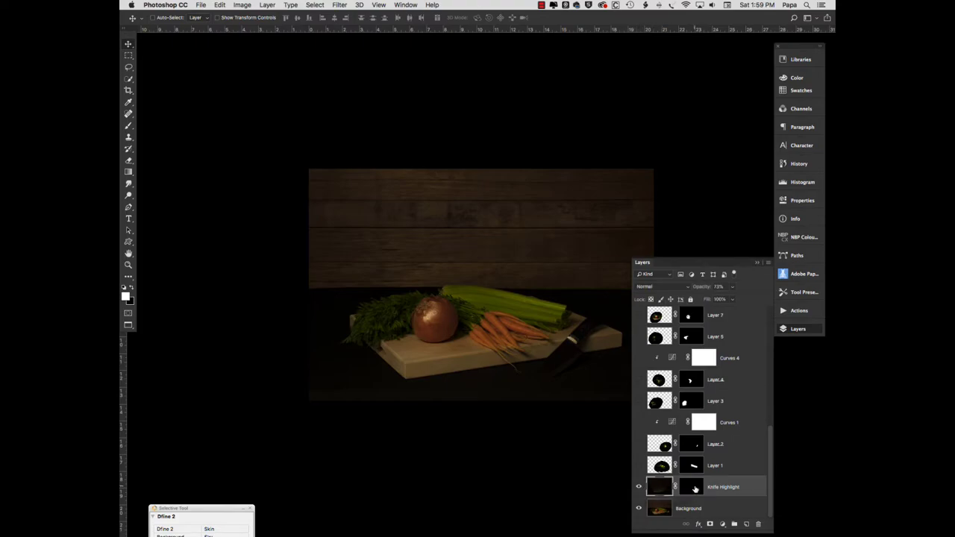
left_click(692, 490)
left_click(639, 487)
Select Layer 1 and its mask, and make Layer 1 visible to brighten the celery.
left_click(721, 468)
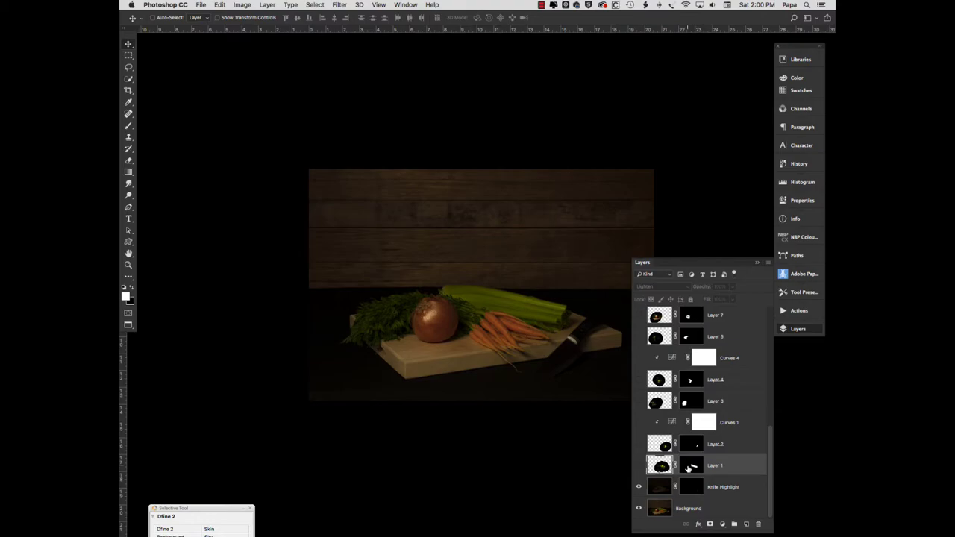
left_click(688, 468)
left_click(688, 469)
left_click(639, 466)
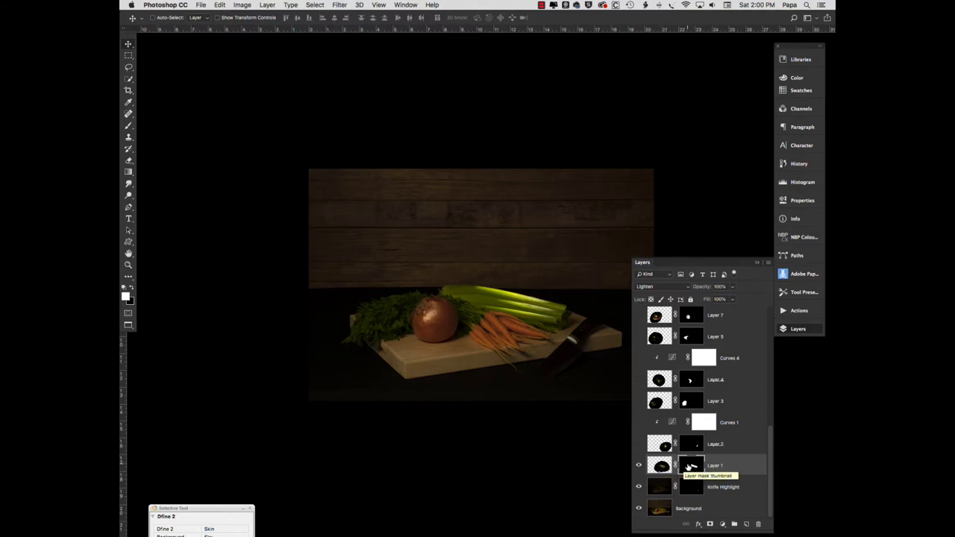
Show Layer 2's celery and knife light, toggling it once to compare.
left_click(719, 446)
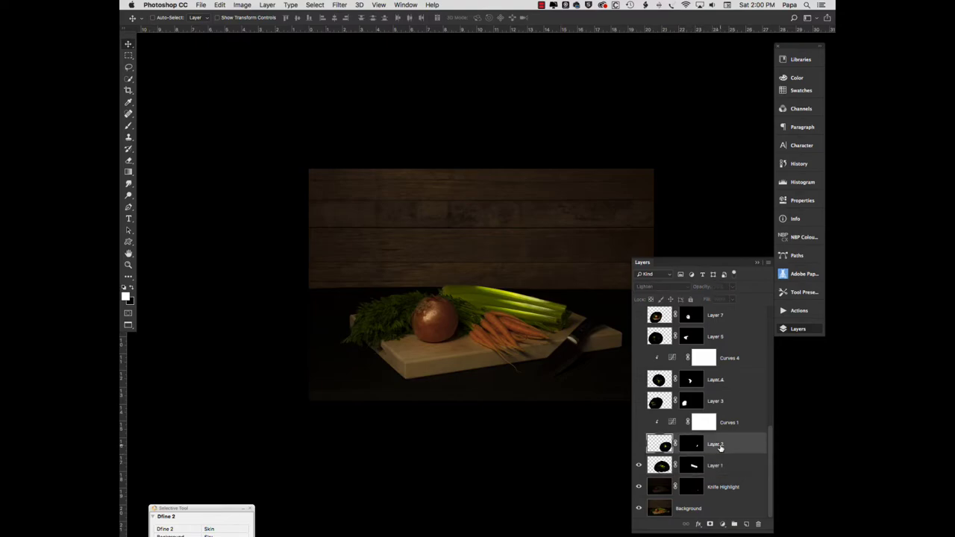
left_click(639, 445)
left_click(639, 445)
left_click(639, 445)
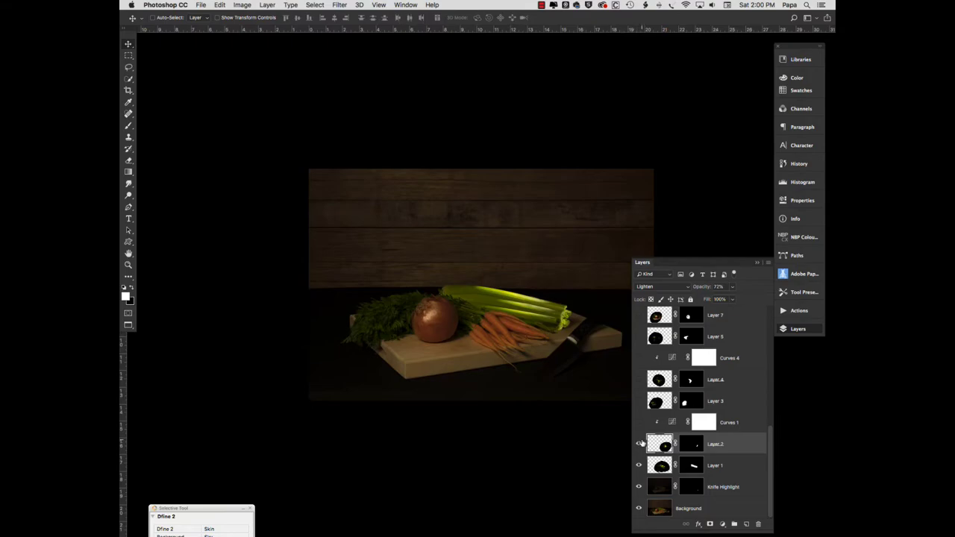
Turn on the Curves 1 darkening, compare it, and release it from its clipping.
left_click(732, 424)
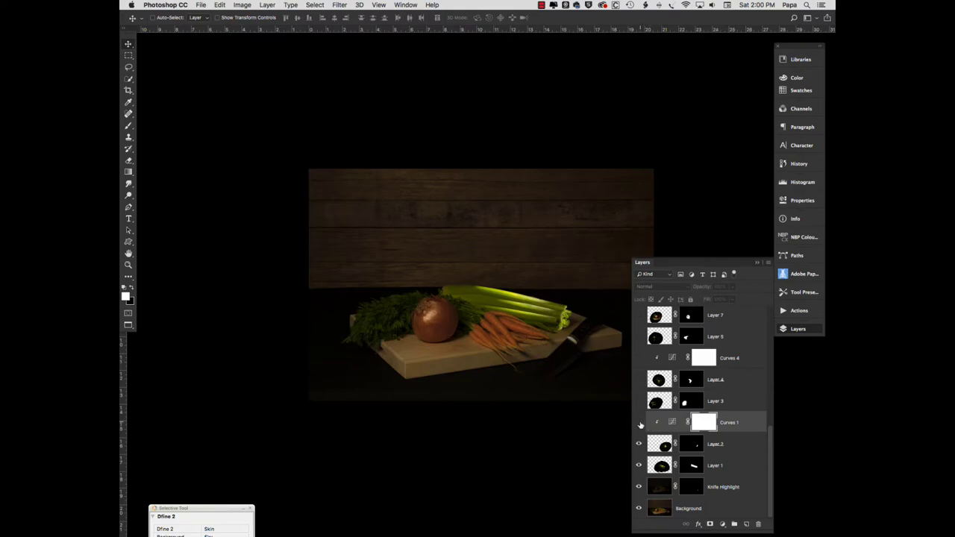
left_click(639, 424)
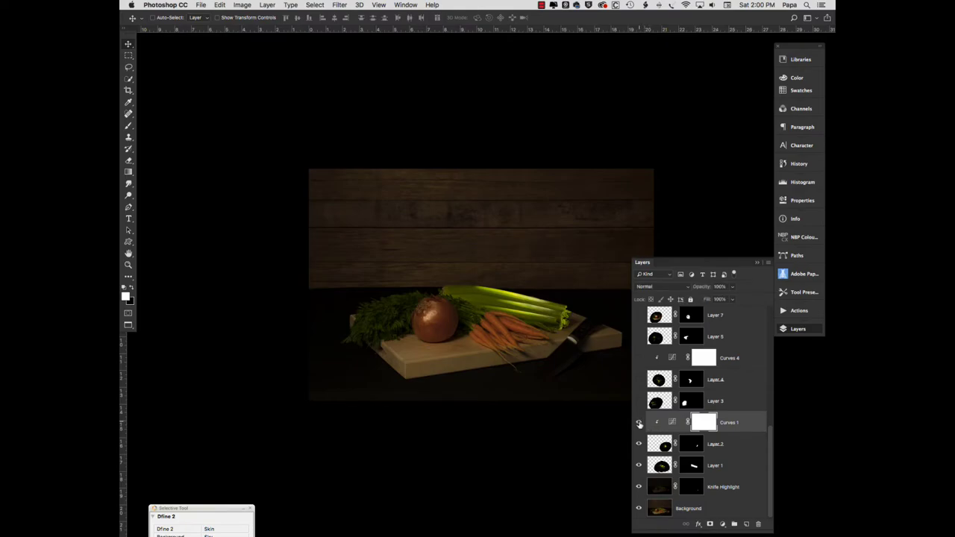
left_click(639, 424)
left_click(639, 423)
left_click(661, 428, "alt")
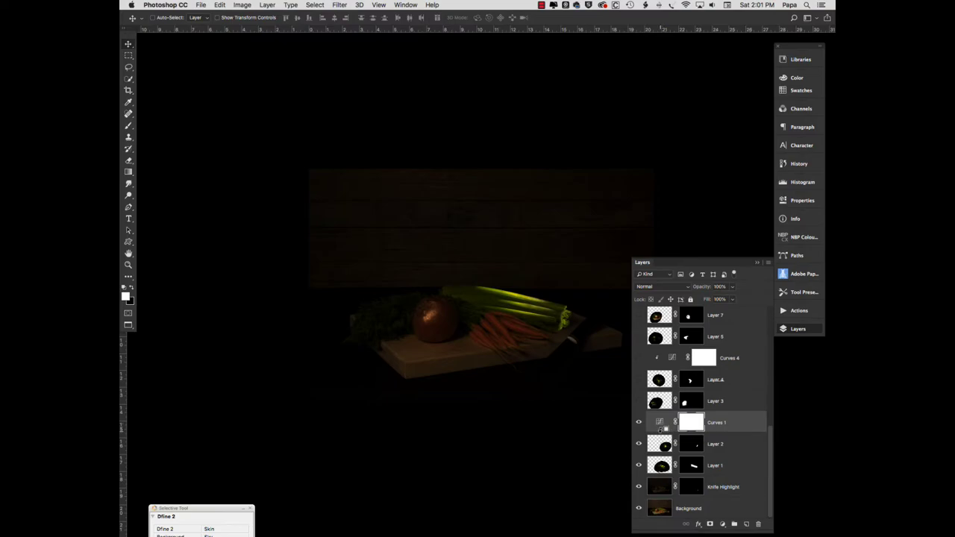
Re-clip Curves 1 and turn on Layer 3 to light the parsley, comparing before and after.
left_click(661, 425, "alt")
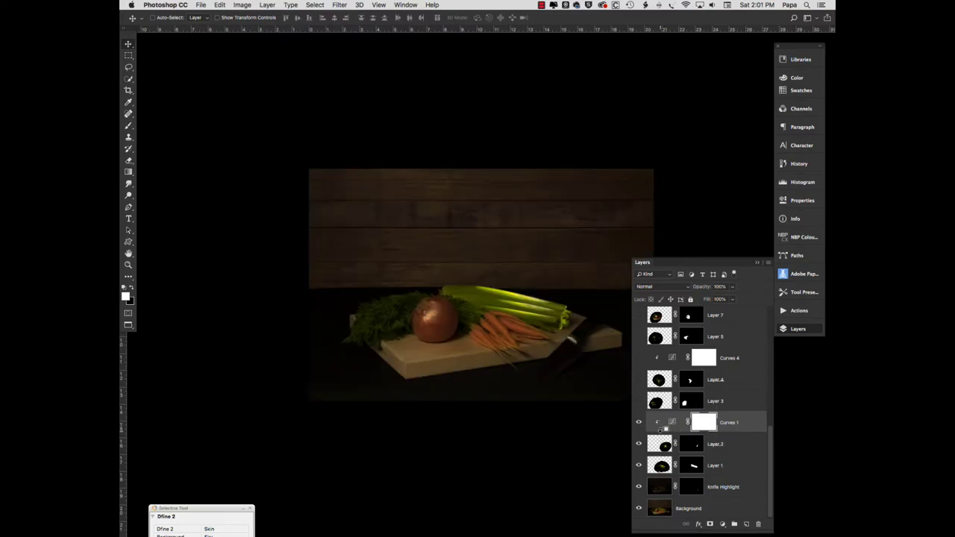
left_click(735, 407)
left_click(639, 403)
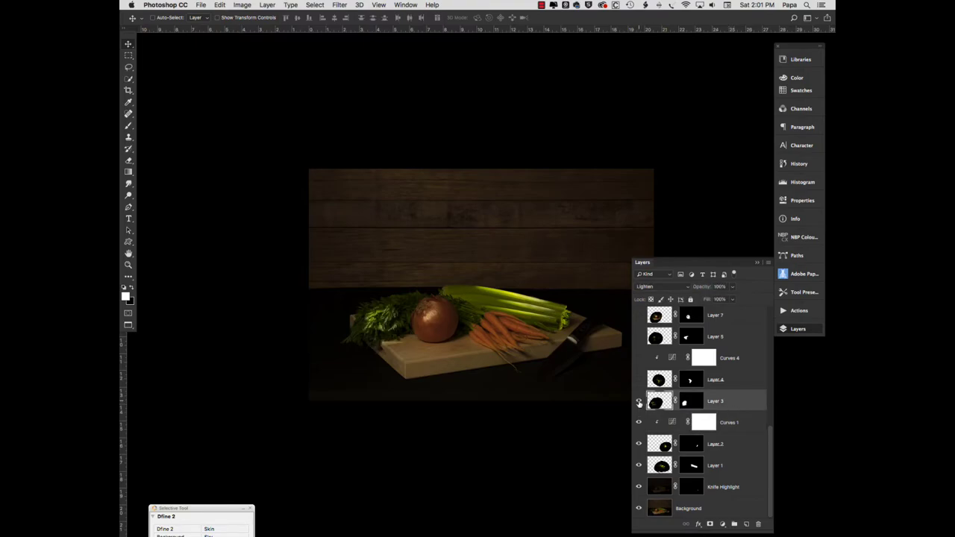
left_click(639, 403)
left_click(639, 403)
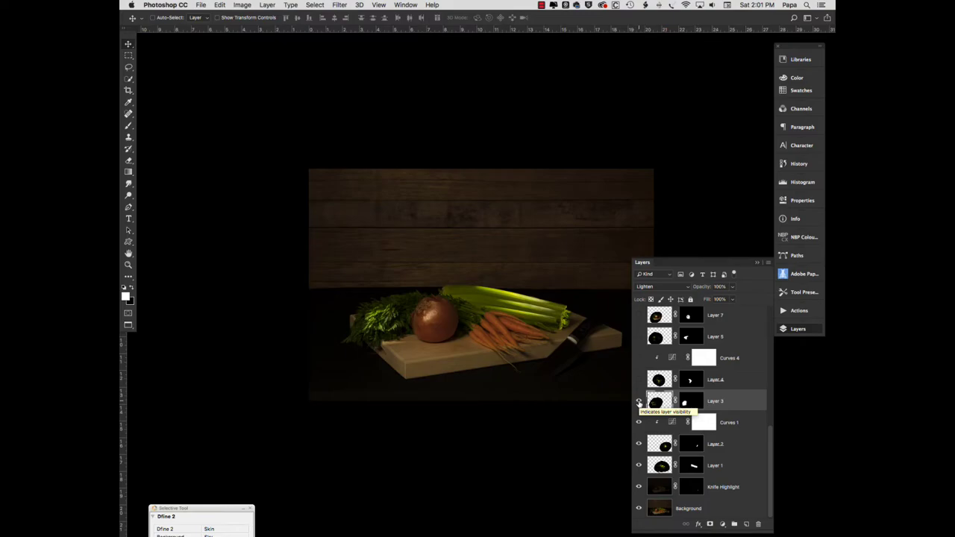
Show Layer 4 to brighten the onion and Curves 4 to darken it.
left_click(717, 382)
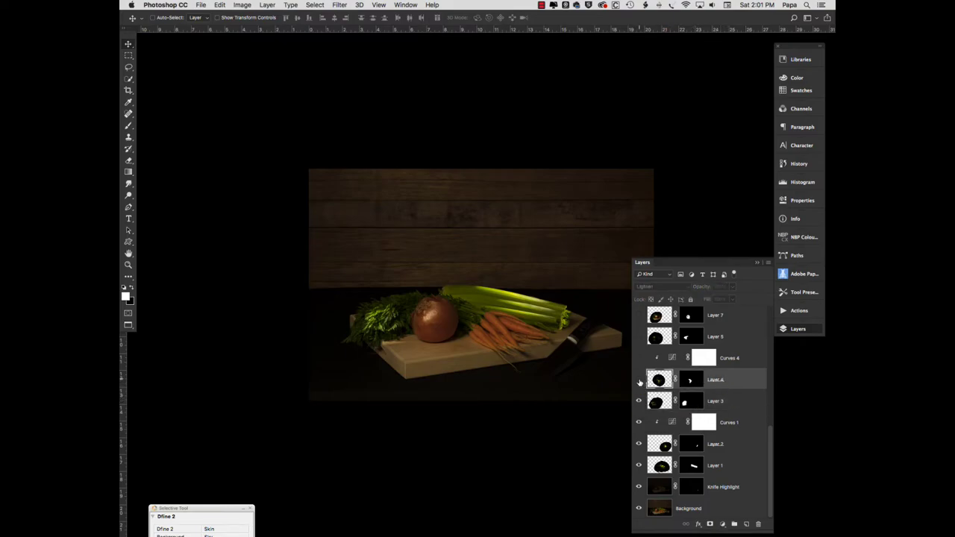
left_click(639, 380)
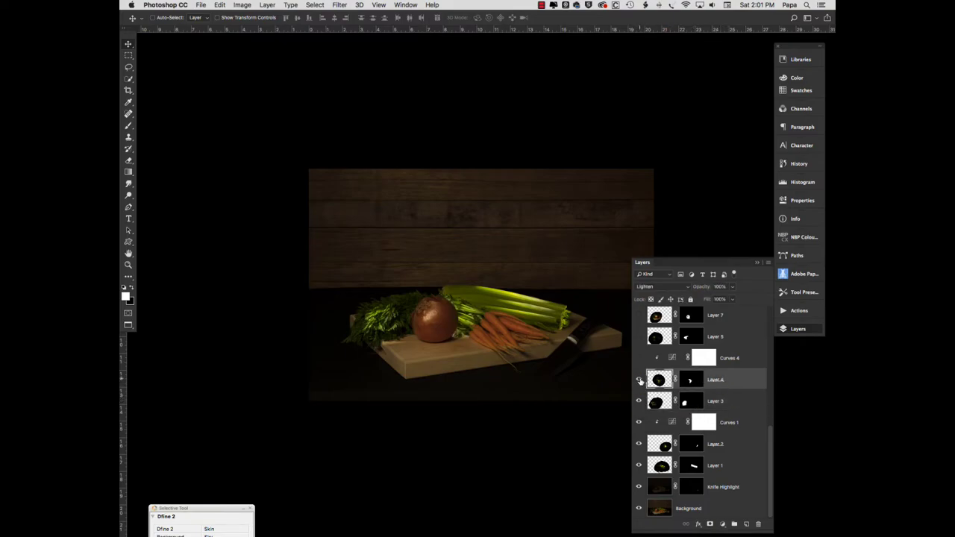
left_click(730, 363)
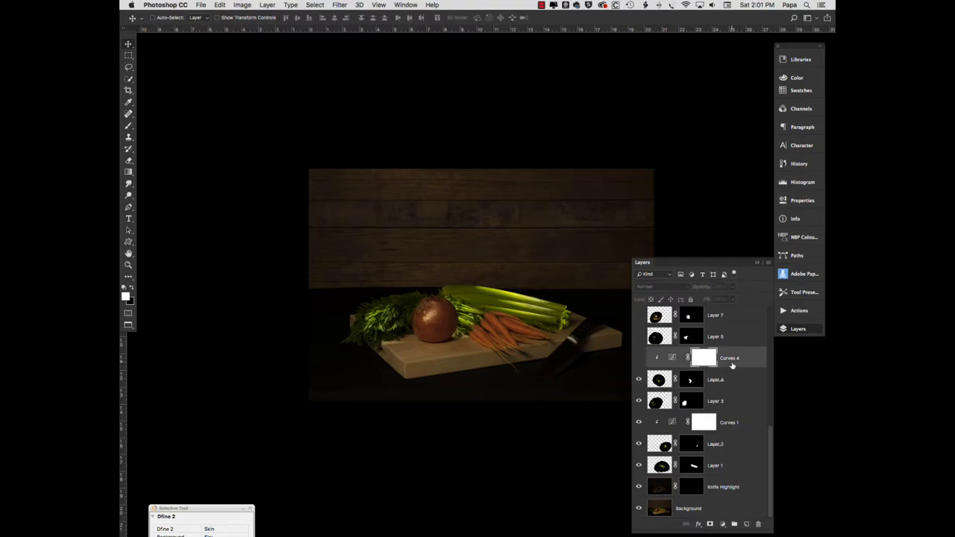
left_click(639, 359)
left_click(639, 360)
left_click(639, 360)
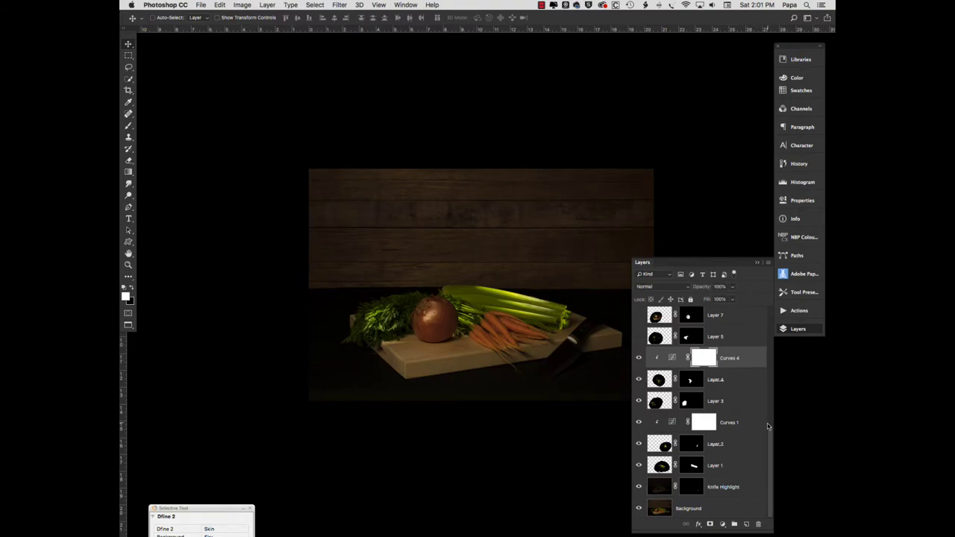
Turn on Layers 5 and 7 to brighten the onion further.
left_click_drag(769, 429, 760, 403)
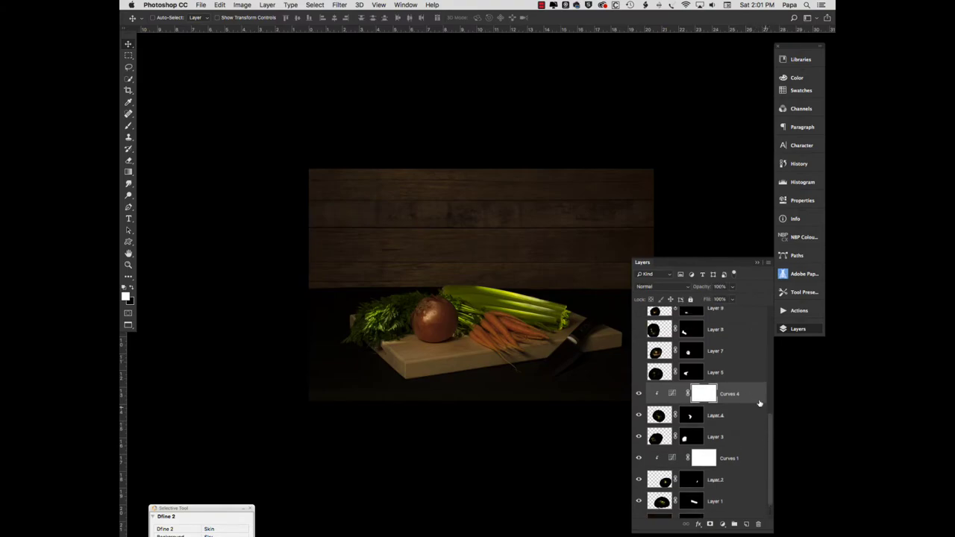
left_click(725, 376)
left_click(638, 374)
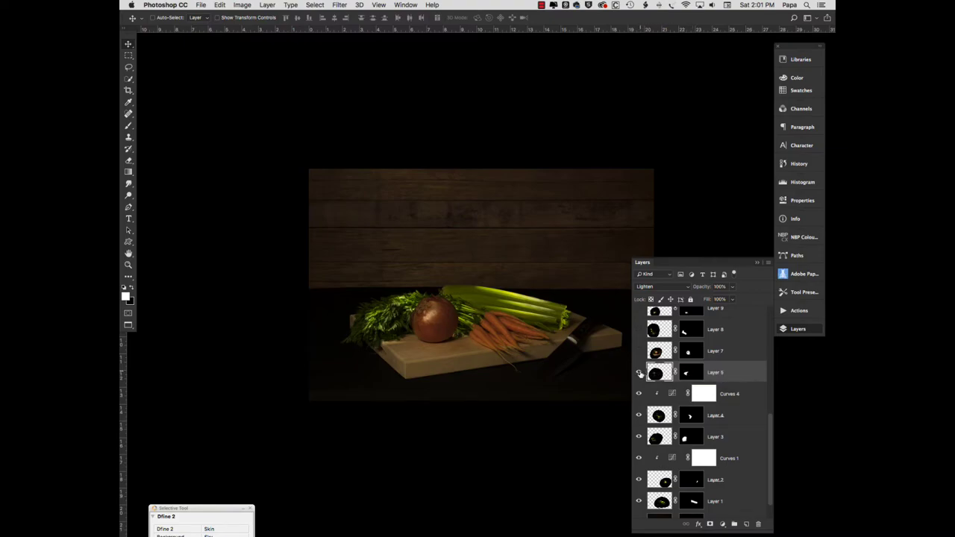
left_click(720, 352)
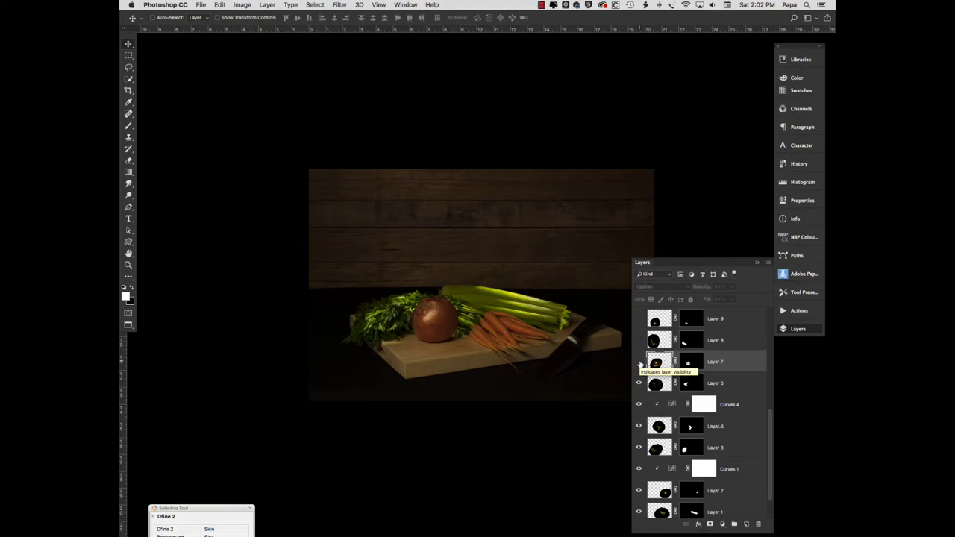
left_click(639, 362)
left_click(639, 362)
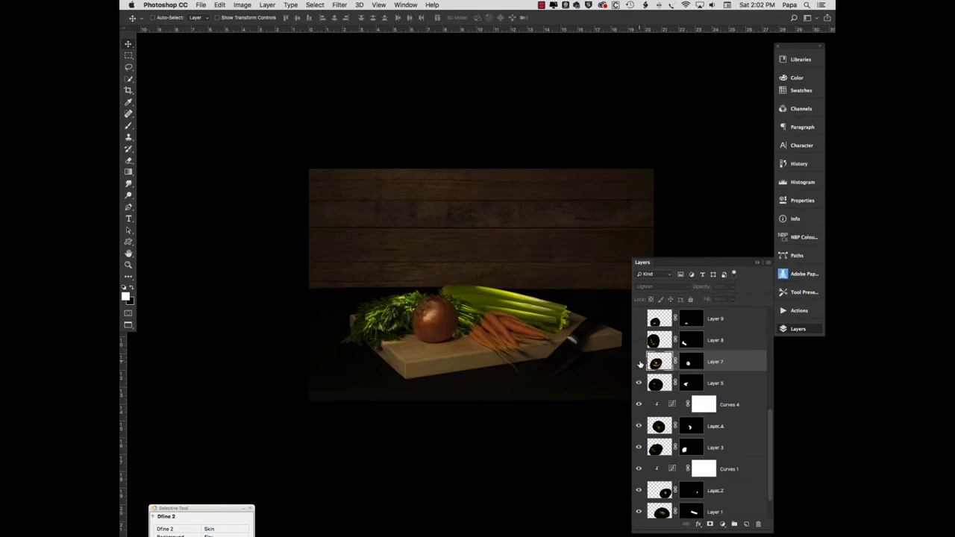
left_click(639, 362)
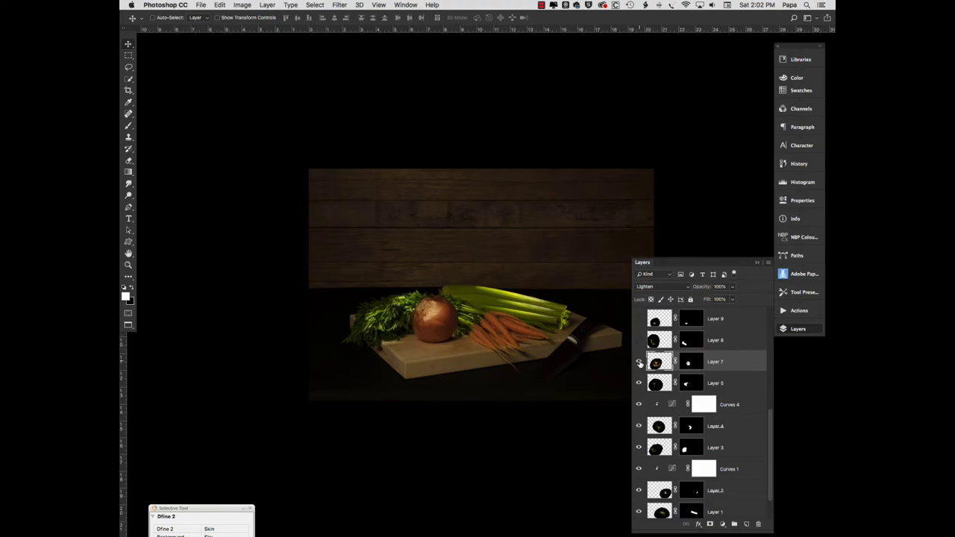
Show Layer 8 to light the parsley, toggling it twice to compare.
left_click(724, 342)
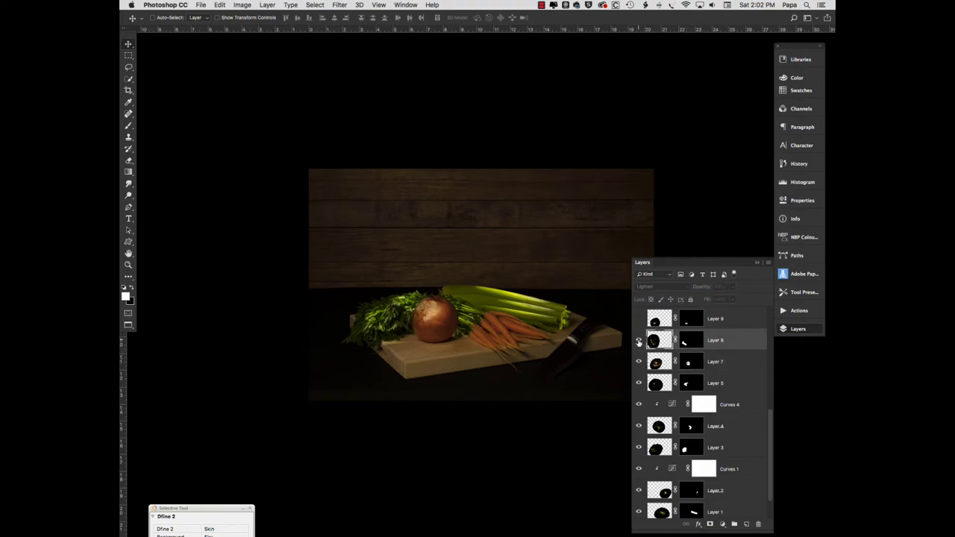
left_click(639, 341)
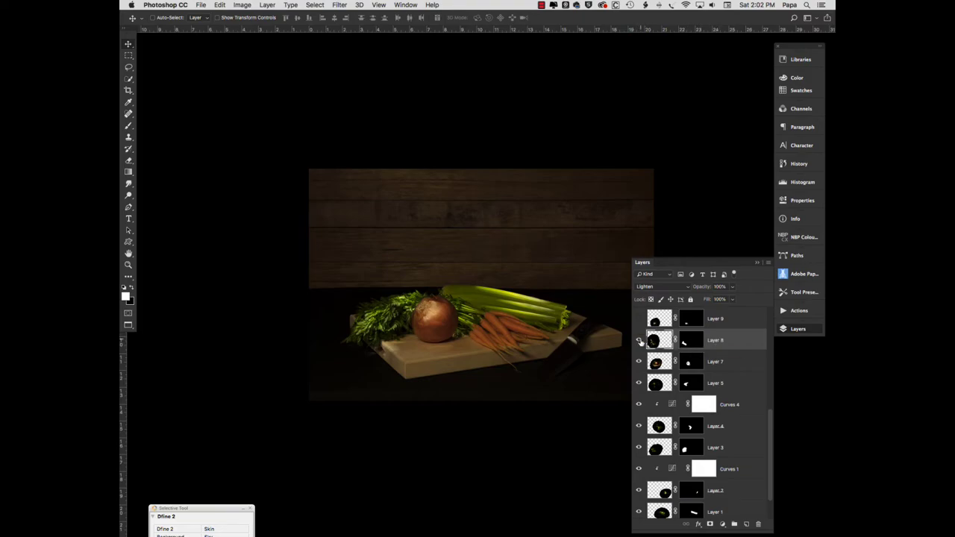
left_click(640, 341)
left_click(640, 342)
left_click(639, 342)
left_click(640, 341)
scroll(771, 415, "down", 1)
scroll(771, 415, "up", 2)
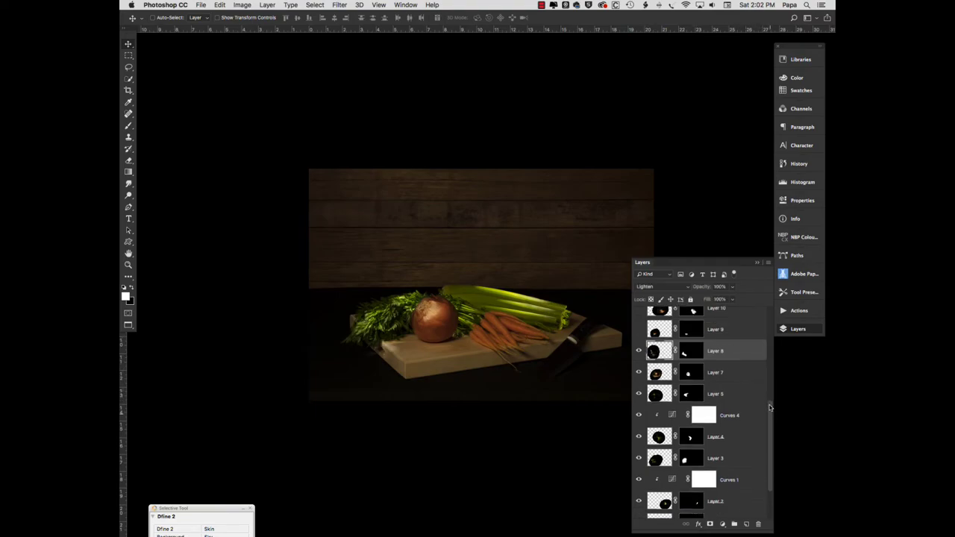
Turn on Layer 9 at 41% opacity, compare it, and select the hidden Layer 10.
left_click(730, 330)
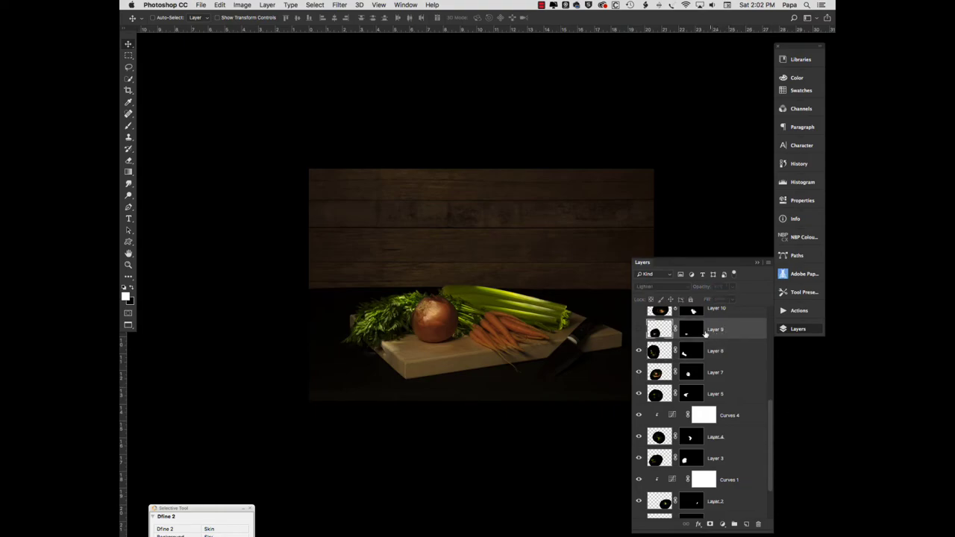
left_click(640, 332)
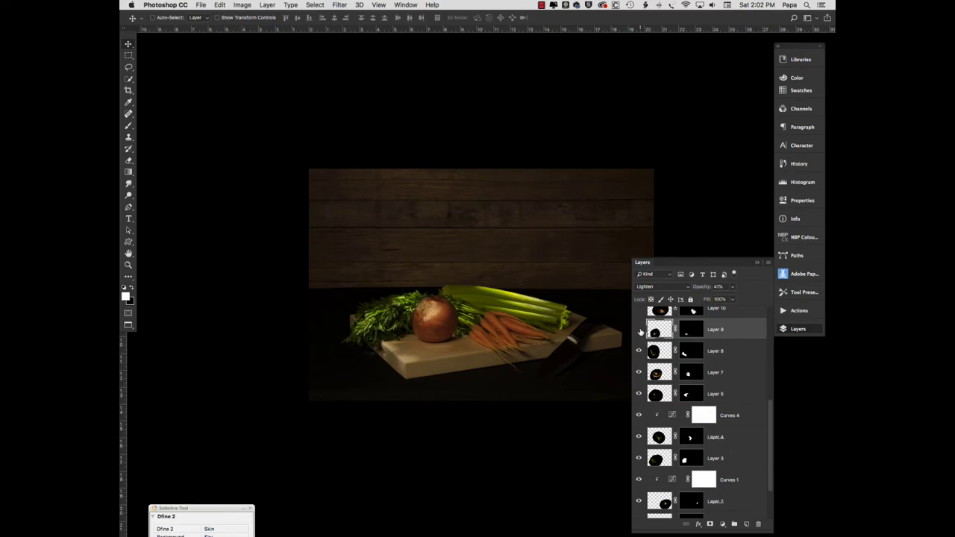
left_click(639, 331)
left_click(640, 331)
scroll(772, 403, "up", 1)
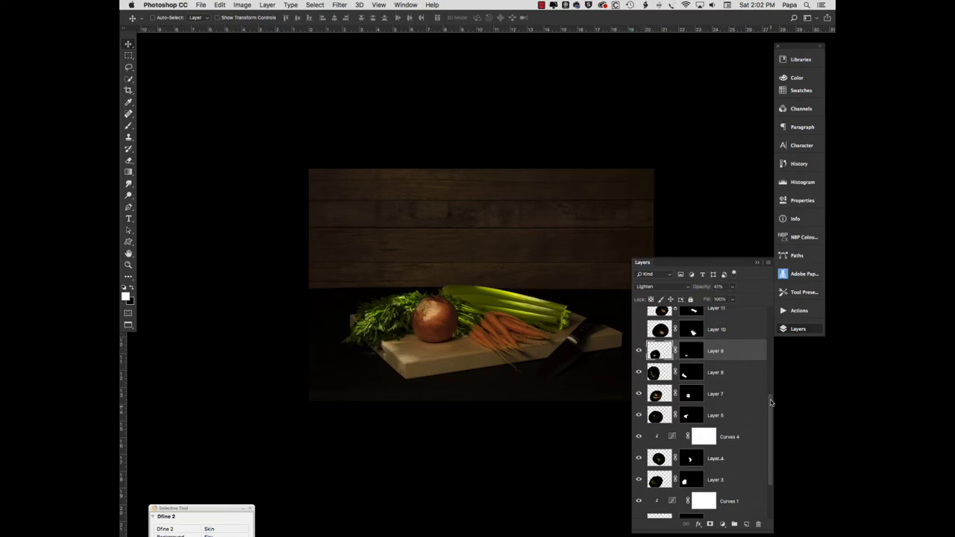
left_click_drag(772, 403, 771, 392)
left_click(719, 355)
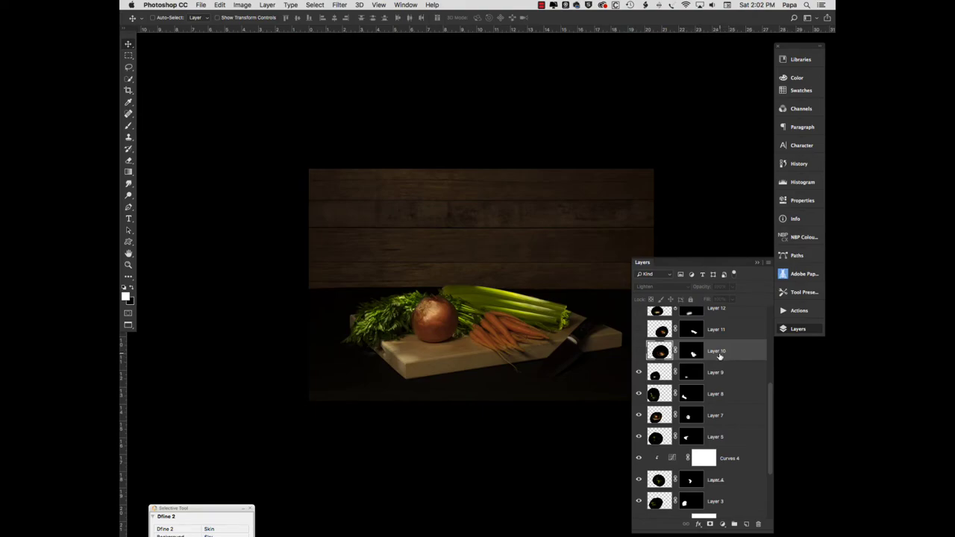
Make Layer 10 visible to light the carrots, toggling it once to compare.
left_click(639, 353)
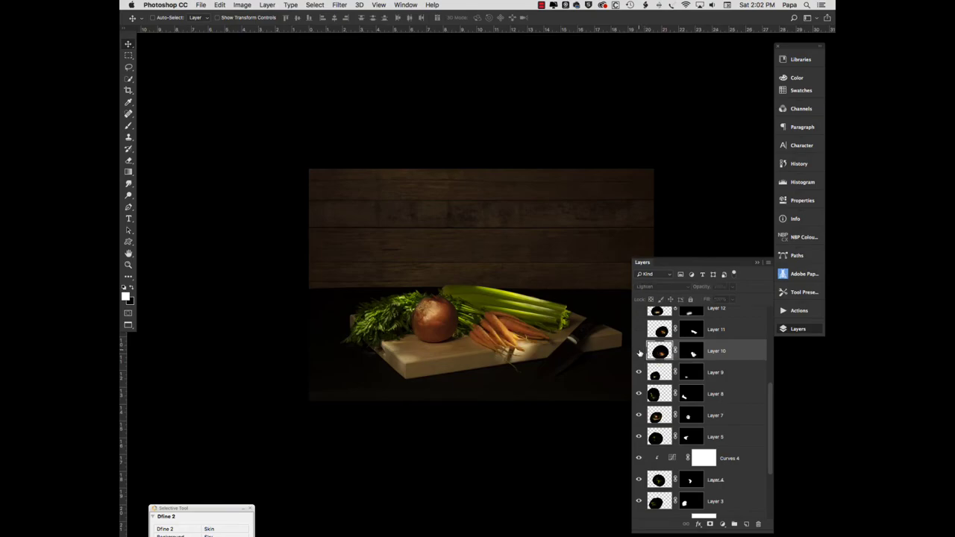
left_click(639, 352)
left_click(639, 352)
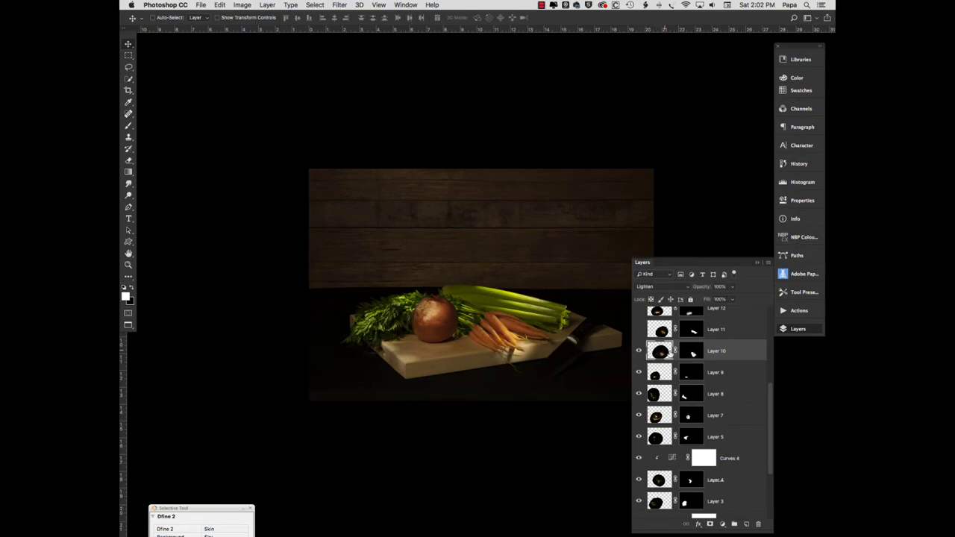
Toggle Layer 10's mask off and on to compare, leaving it enabled.
left_click(692, 353, "shift")
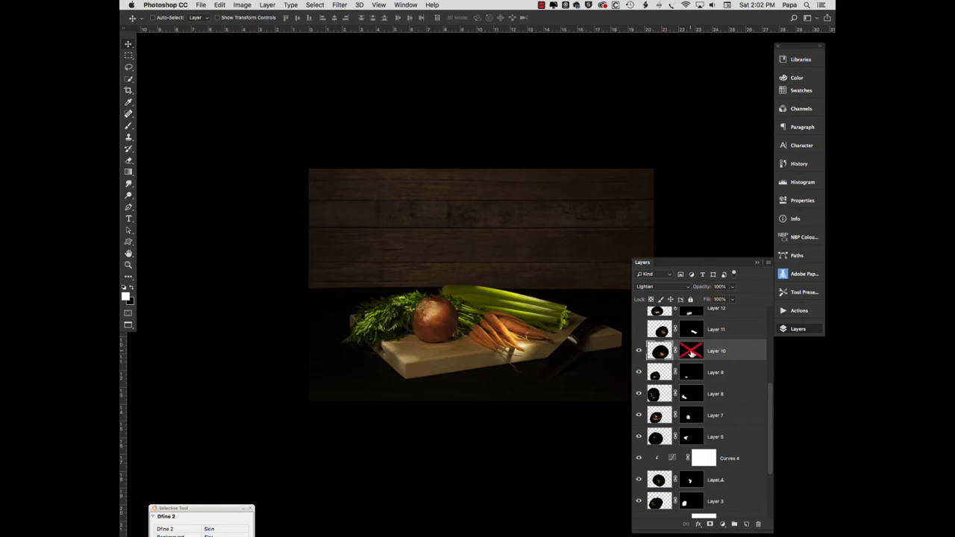
left_click(692, 353, "shift")
left_click(692, 353, "shift")
left_click(692, 353, "shift")
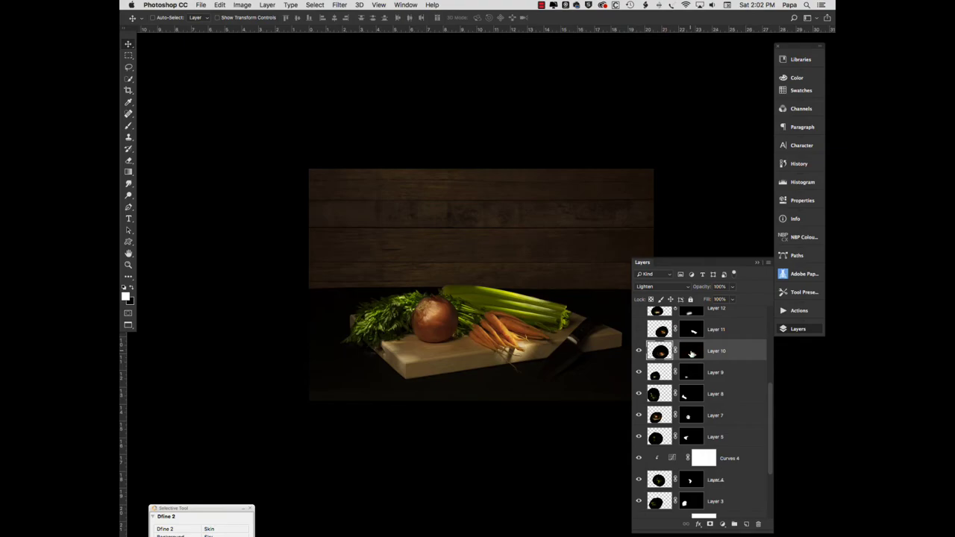
left_click(692, 353, "shift")
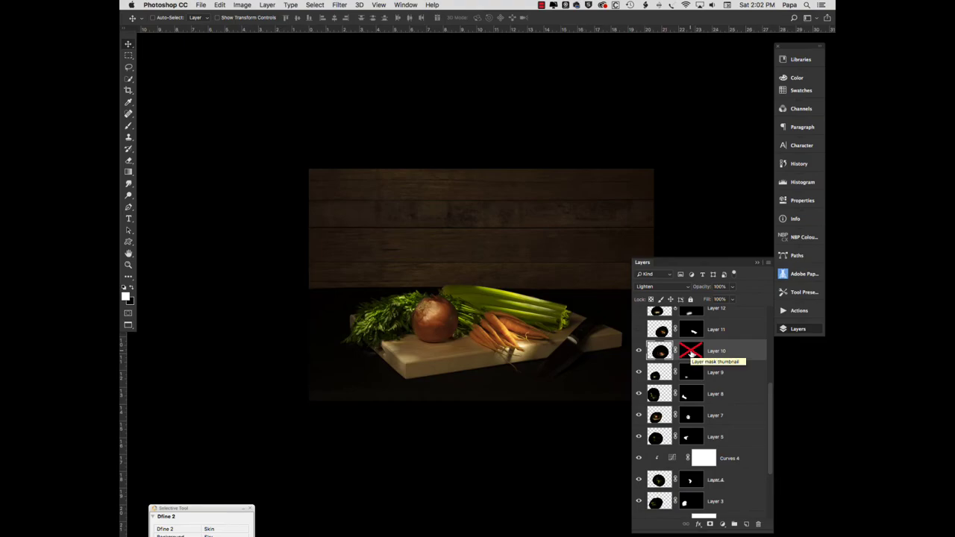
left_click(692, 353, "shift")
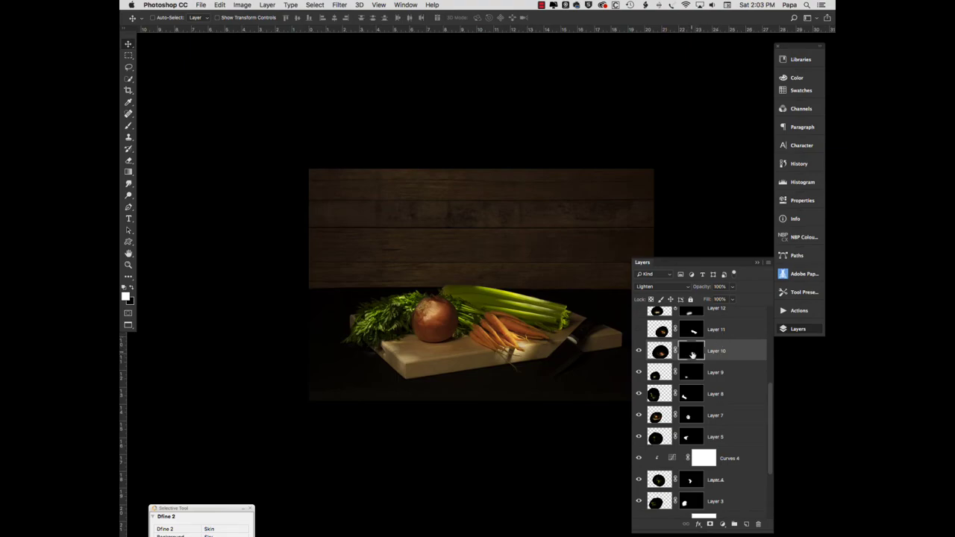
Turn on Layers 11 and 12 for the carrot highlights, toggling each off and on to compare.
left_click(714, 336)
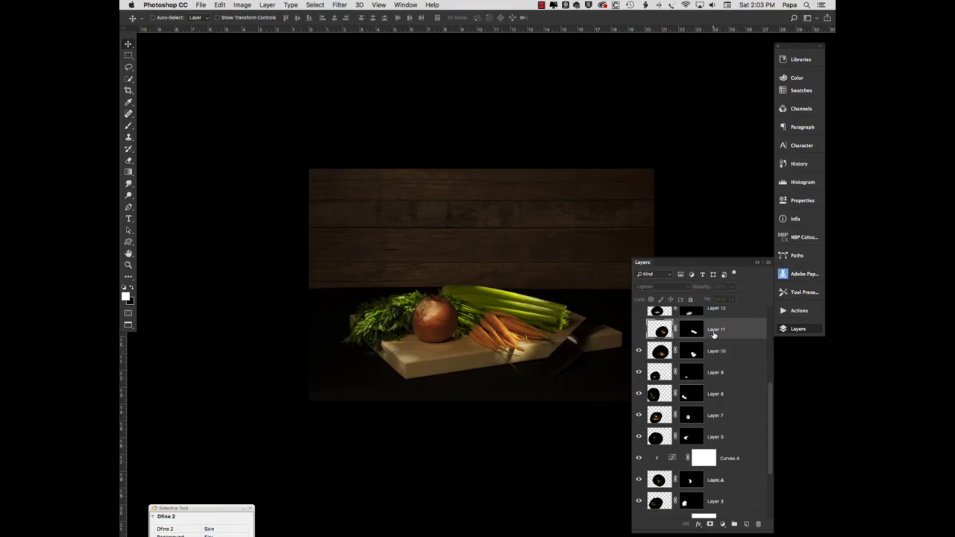
left_click(639, 331)
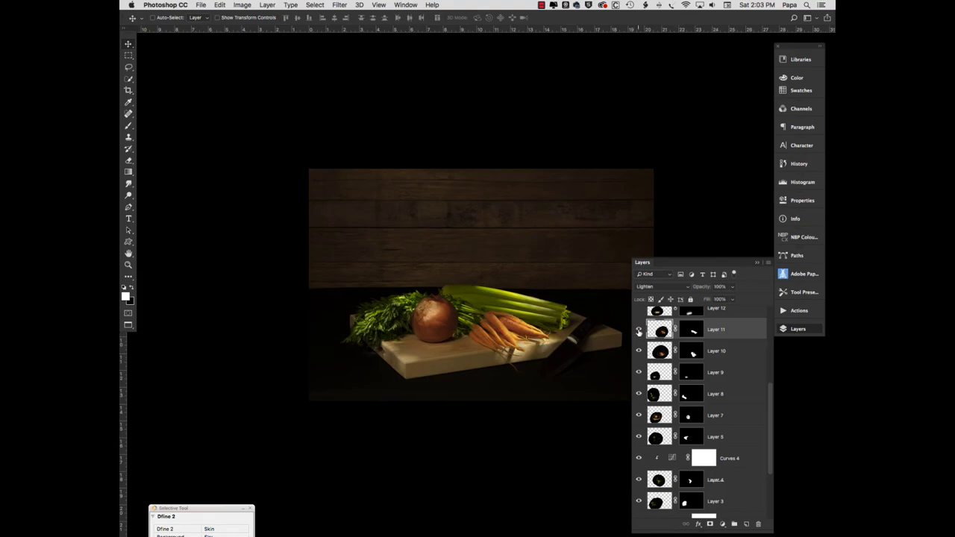
left_click(639, 332)
left_click(639, 332)
left_click_drag(771, 398, 769, 369)
left_click(730, 377)
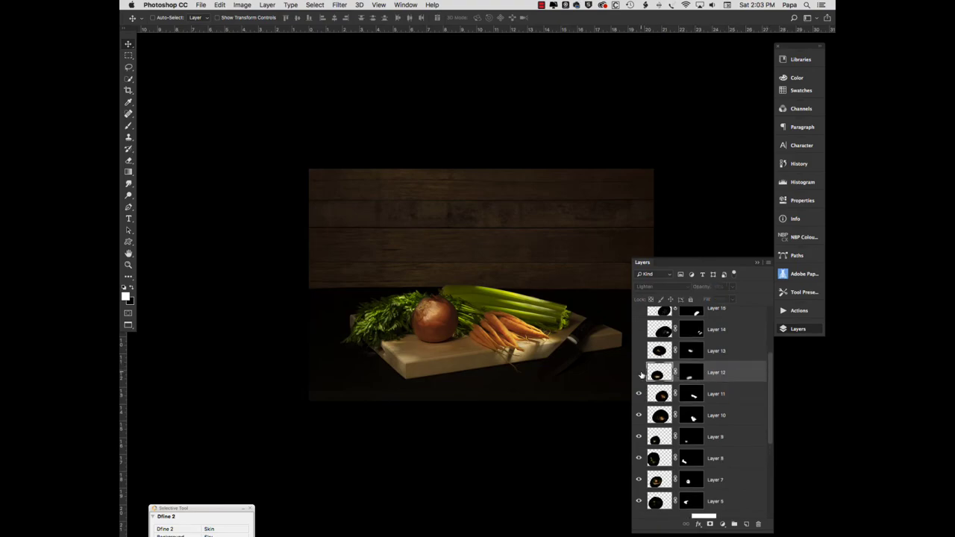
left_click(639, 372)
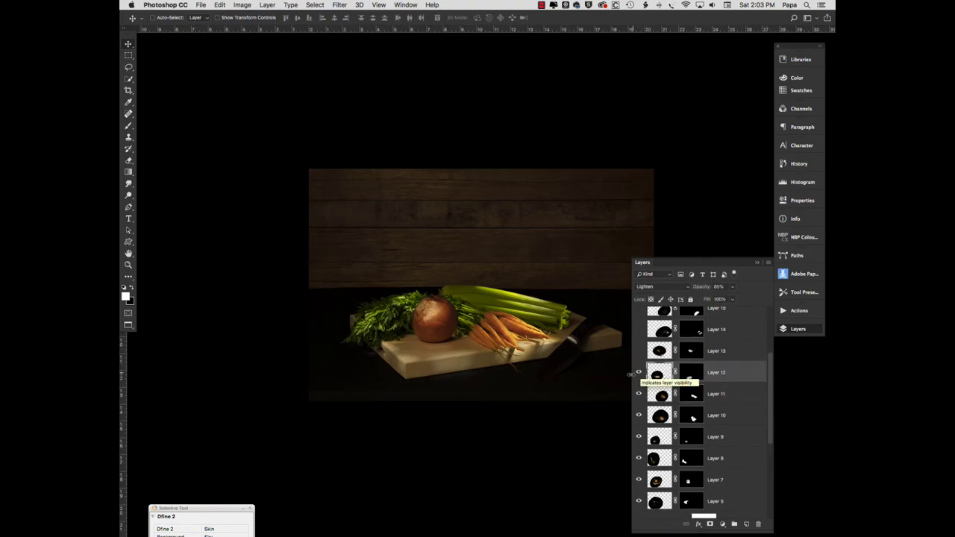
left_click(640, 373)
left_click(639, 373)
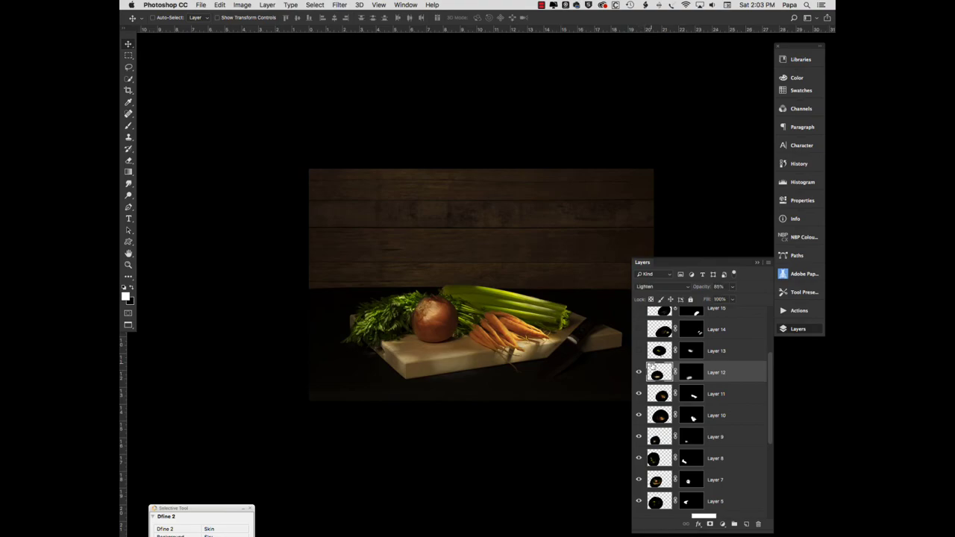
Turn on Layer 13's celery highlight, toggling it off and on to compare.
left_click(731, 353)
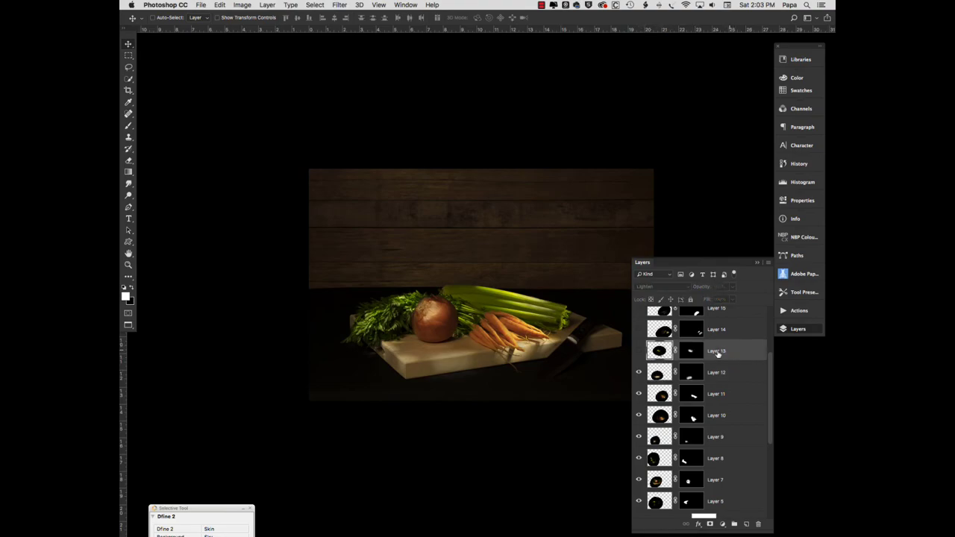
left_click(639, 352)
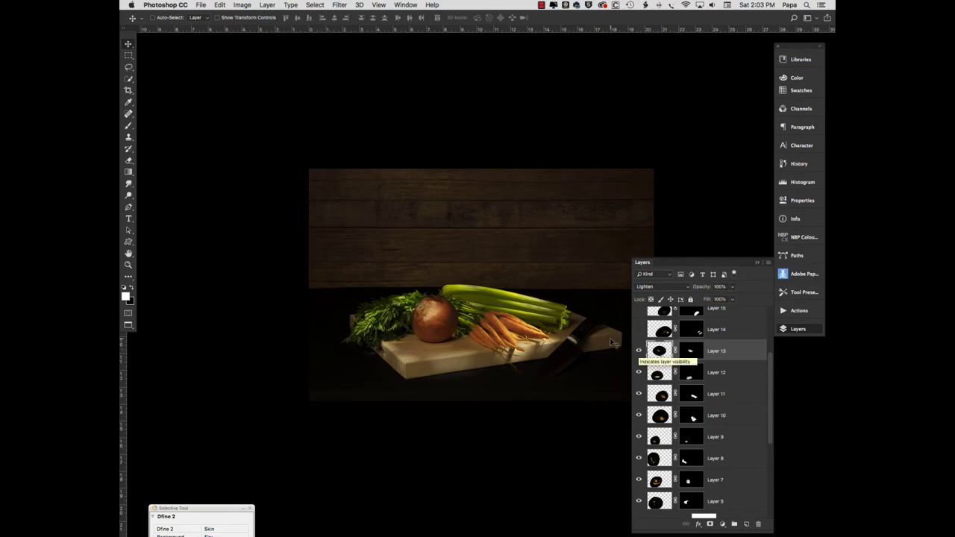
left_click(639, 351)
left_click(639, 351)
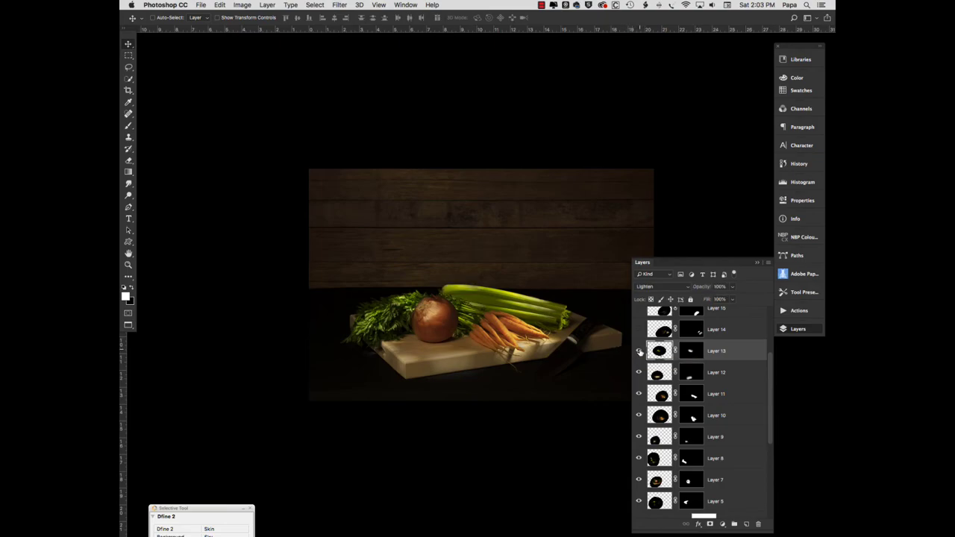
Turn on Layer 14's knife lighting, toggling it off and on to compare.
scroll(772, 367, "up", 2)
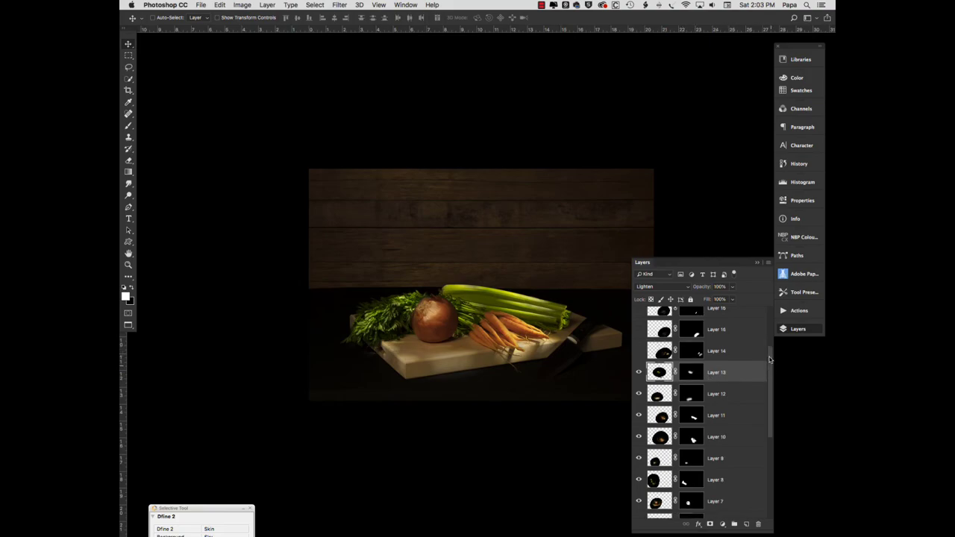
left_click(734, 378)
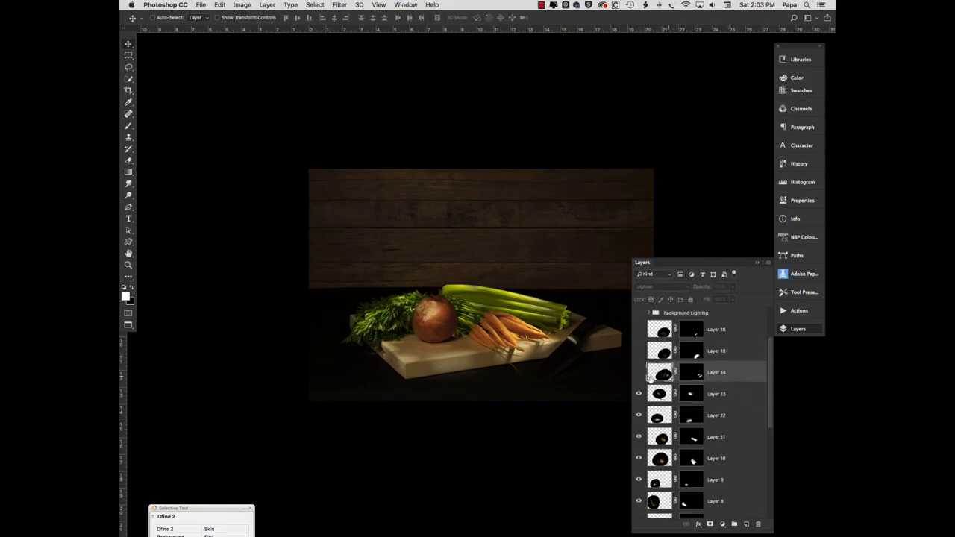
left_click(639, 372)
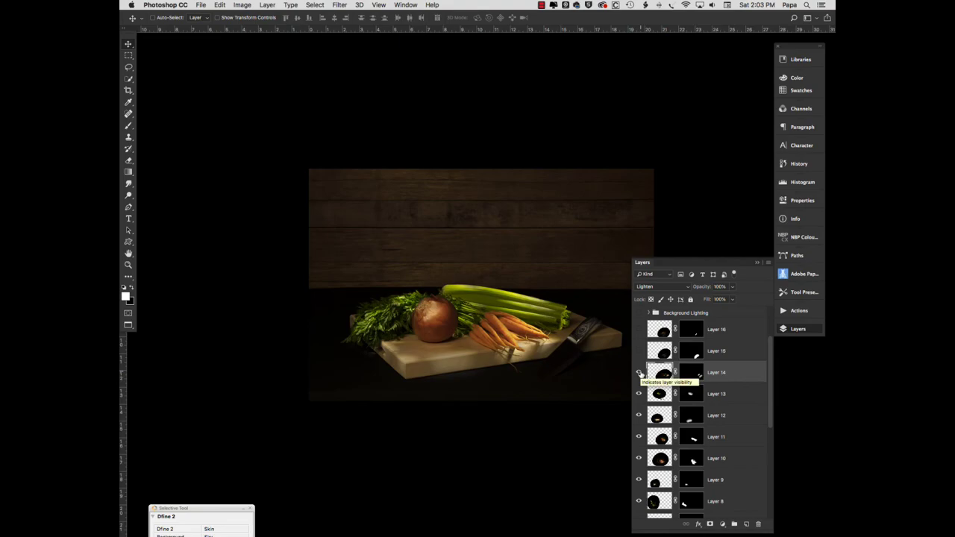
left_click(639, 373)
left_click(639, 374)
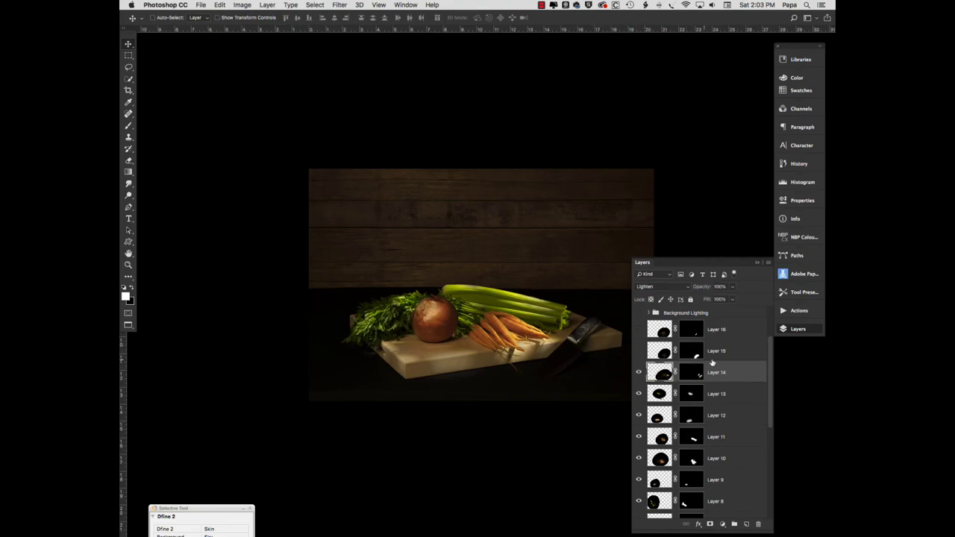
Make Layers 15 and 16 visible to add the knife highlight and further lighting.
left_click(736, 357)
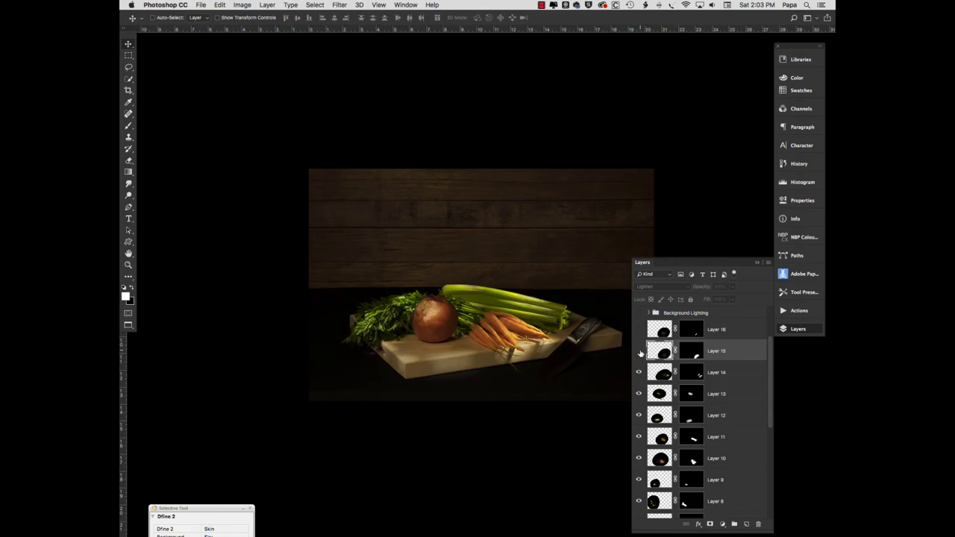
left_click(639, 351)
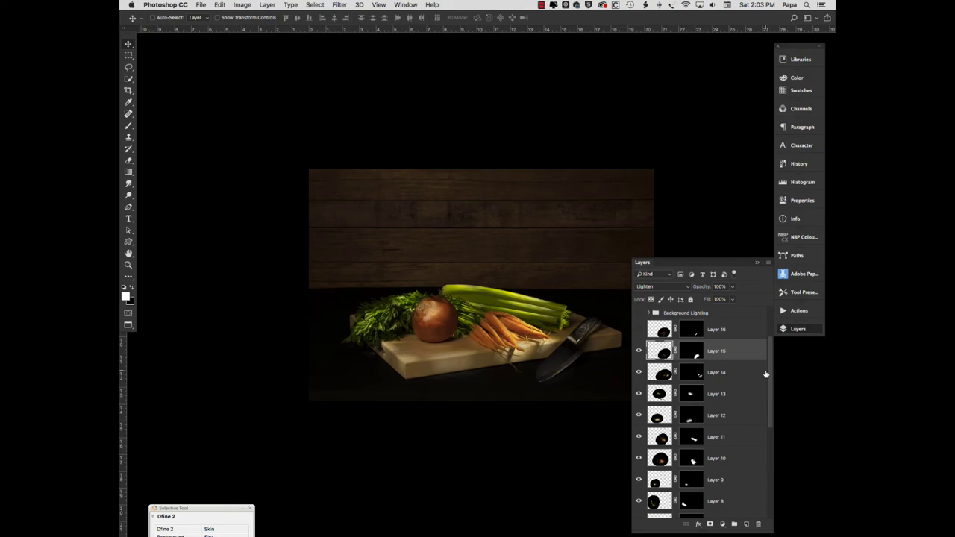
scroll(769, 373, "up", 1)
left_click(736, 355)
left_click(640, 352)
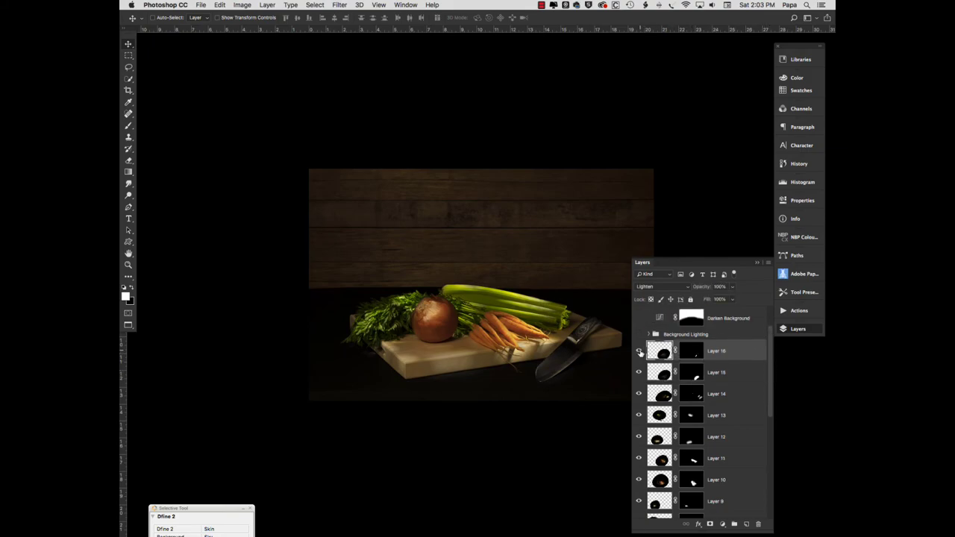
scroll(771, 361, "up", 2)
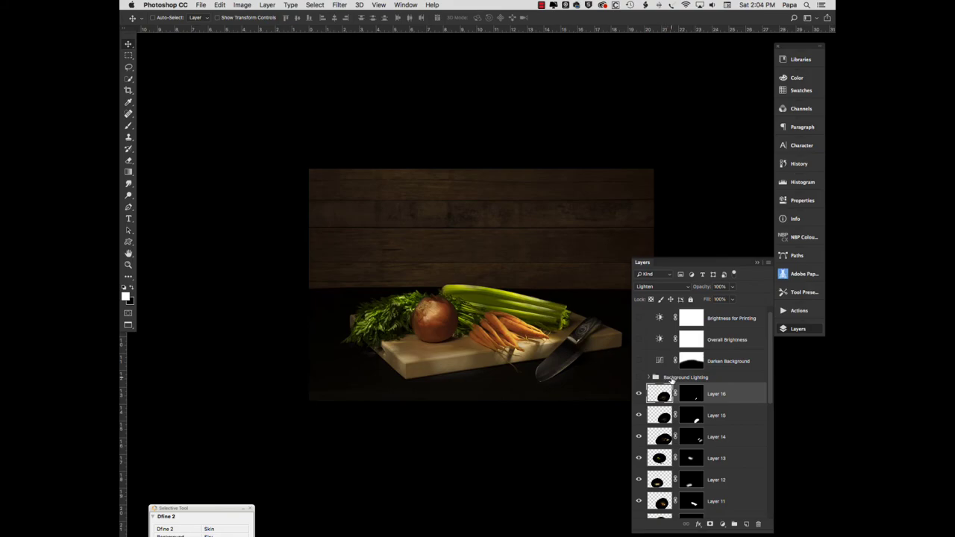
Show and expand the Background Lighting group, toggling Curves 2 and Curves 3 to compare the backdrop glow.
left_click(639, 378)
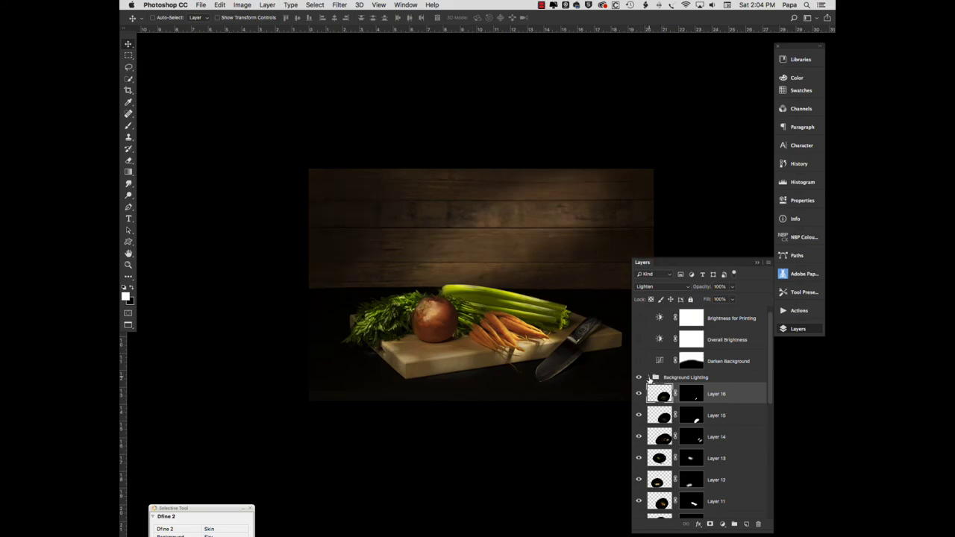
left_click(650, 377)
left_click(694, 380)
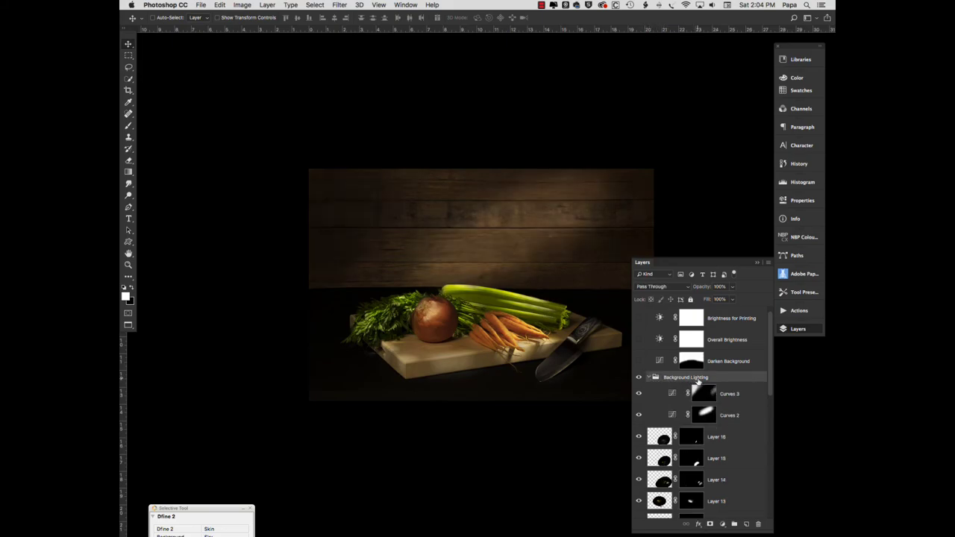
left_click_drag(640, 395, 642, 422)
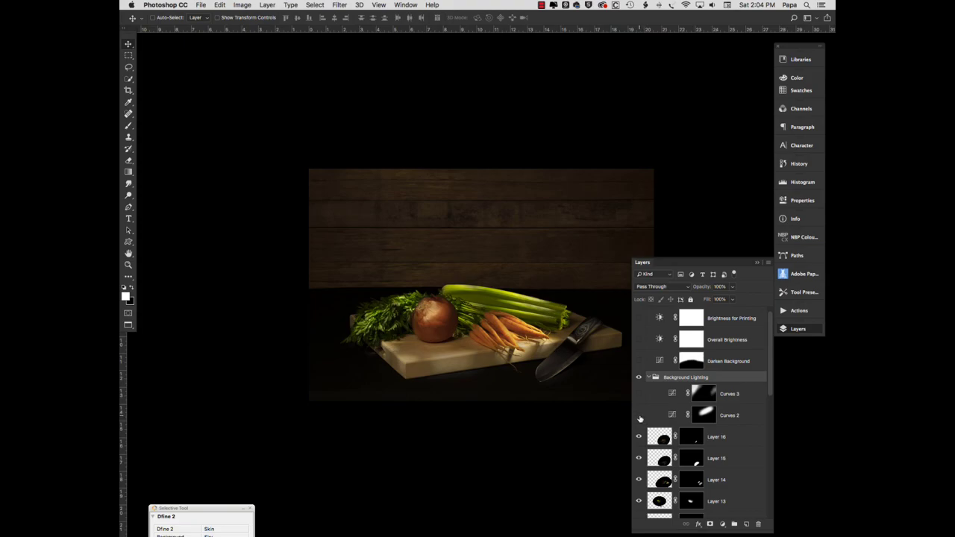
left_click(639, 416)
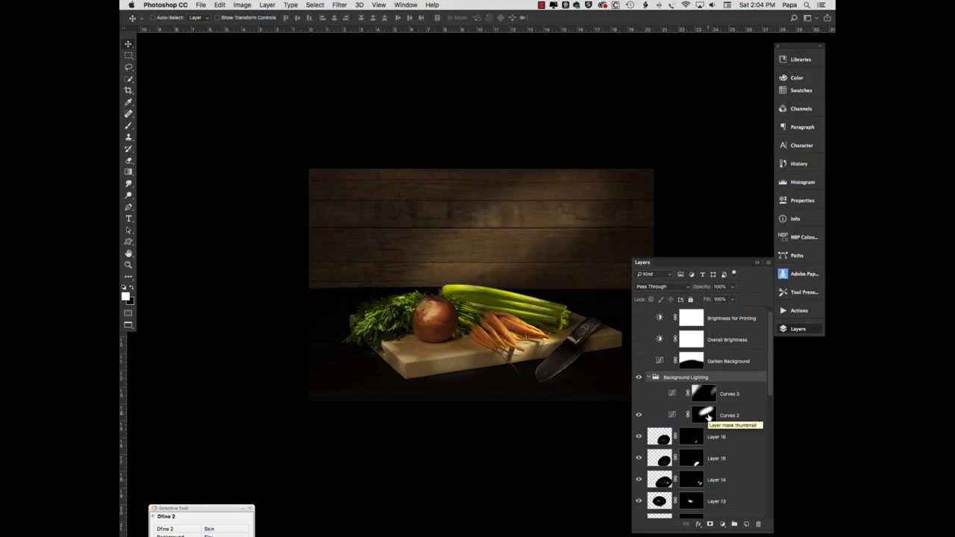
left_click(639, 397)
left_click(639, 396)
left_click(639, 397)
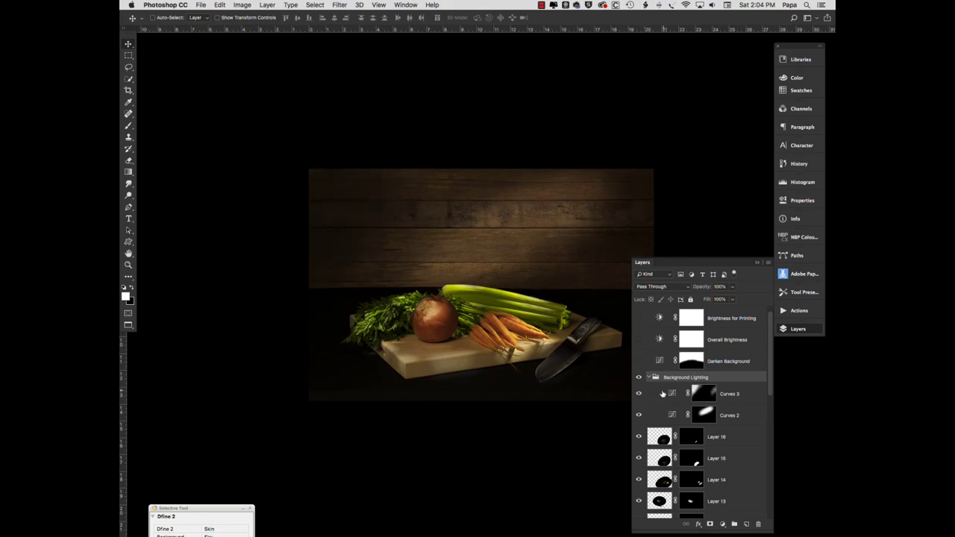
Show Darken Background, disable and re-enable its mask to compare, then show Overall Brightness.
left_click(727, 364)
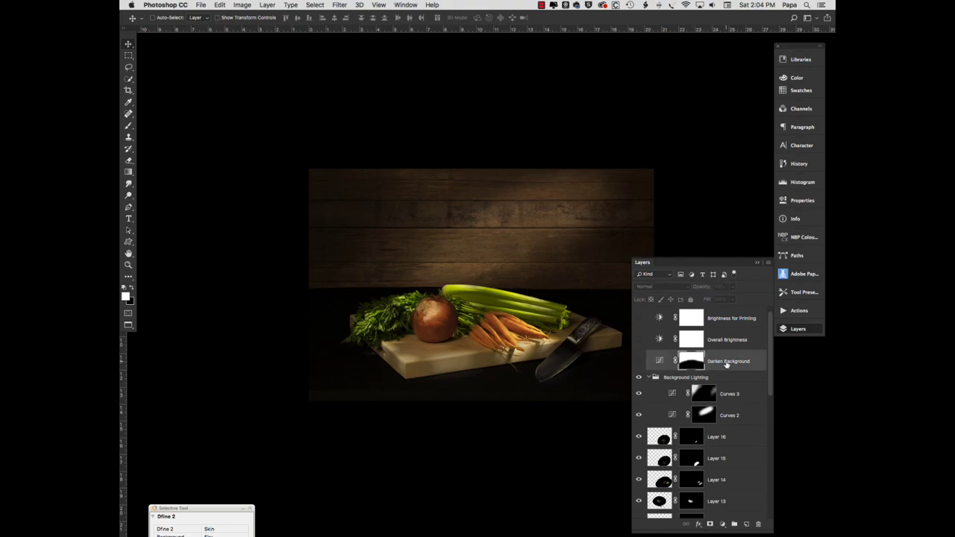
left_click(639, 362)
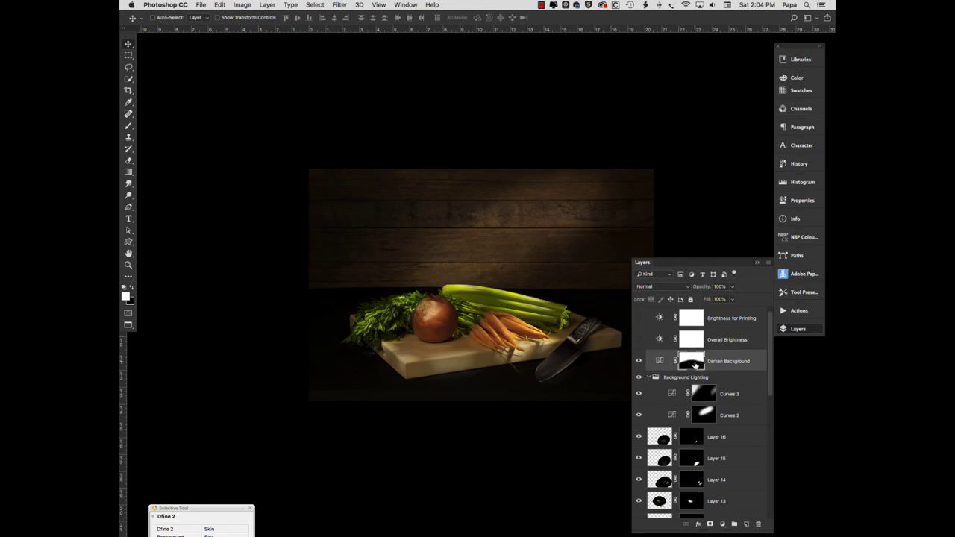
left_click(695, 364, "shift")
left_click(695, 364, "shift")
left_click(695, 364, "shift")
left_click(695, 365, "shift")
left_click(732, 343)
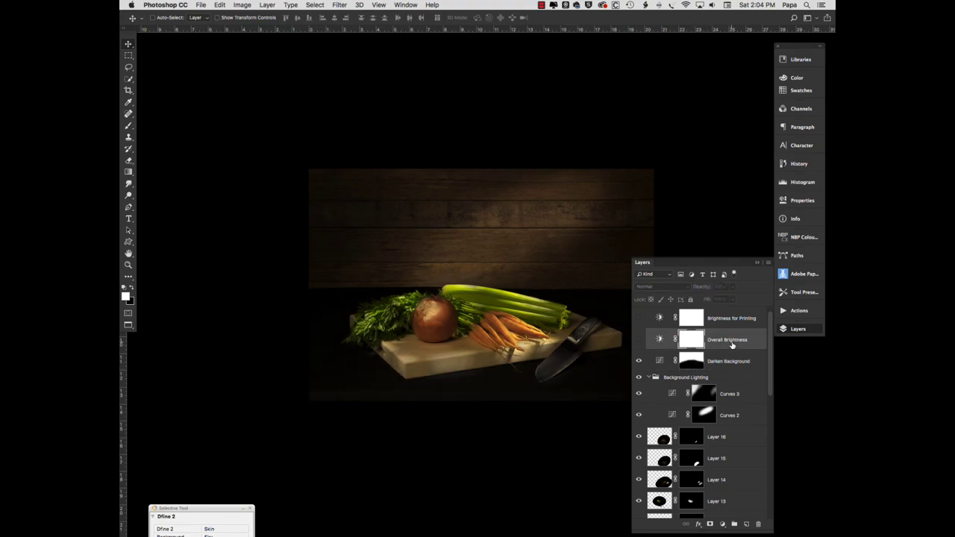
left_click(638, 340)
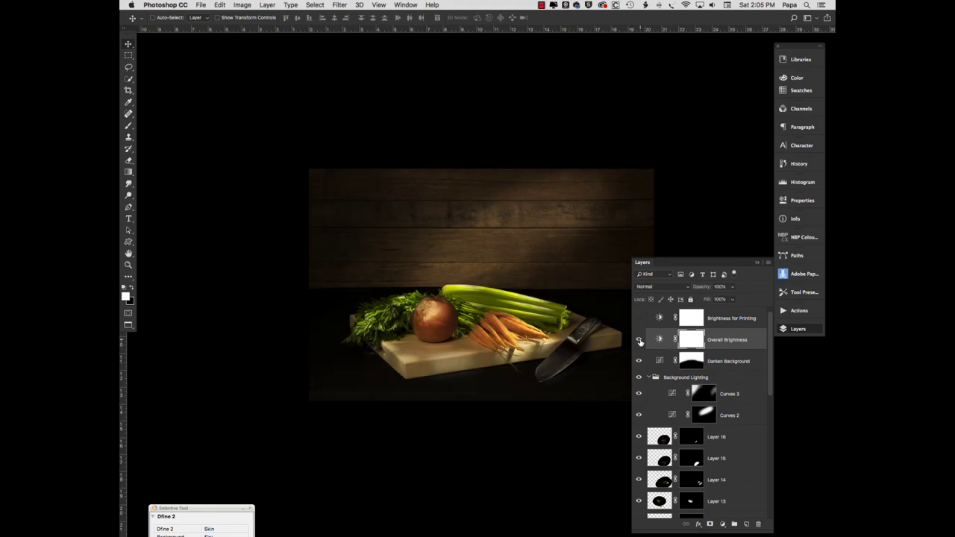